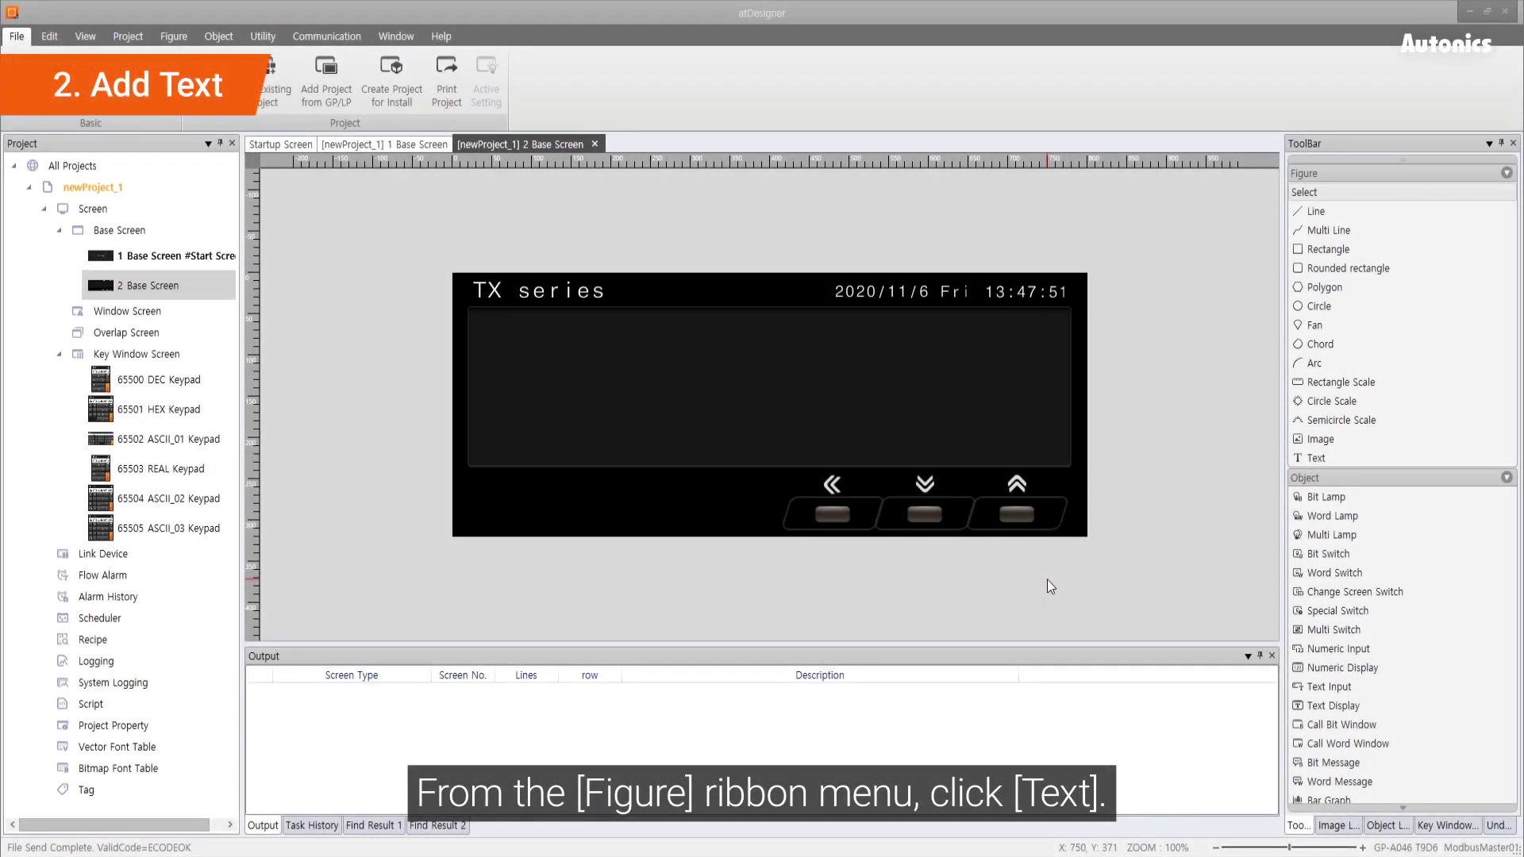
Draw a new text object area on 2 Base Screen.
left_click(174, 35)
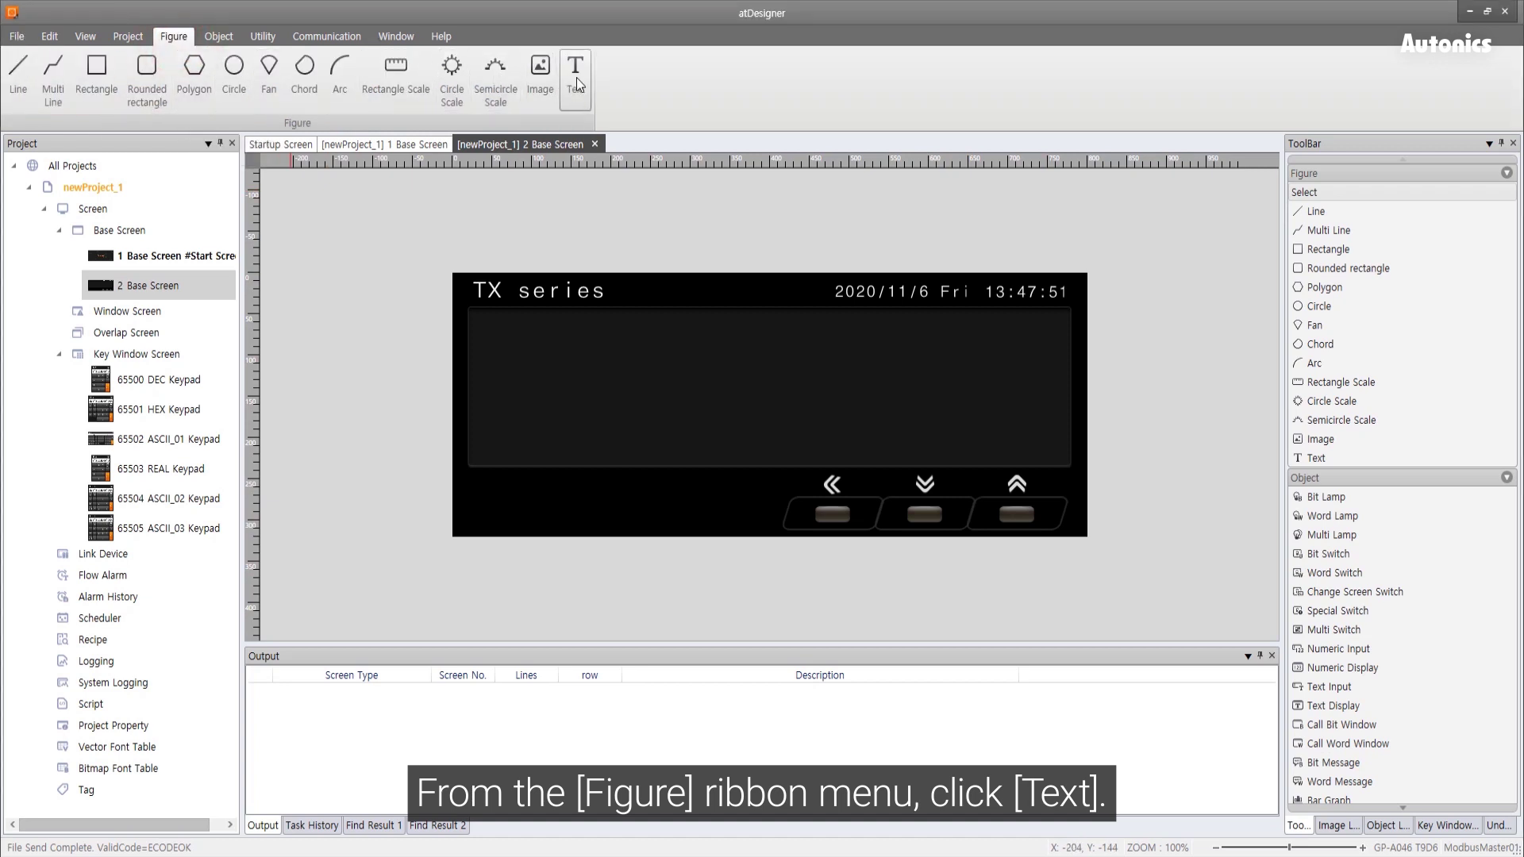
left_click(577, 78)
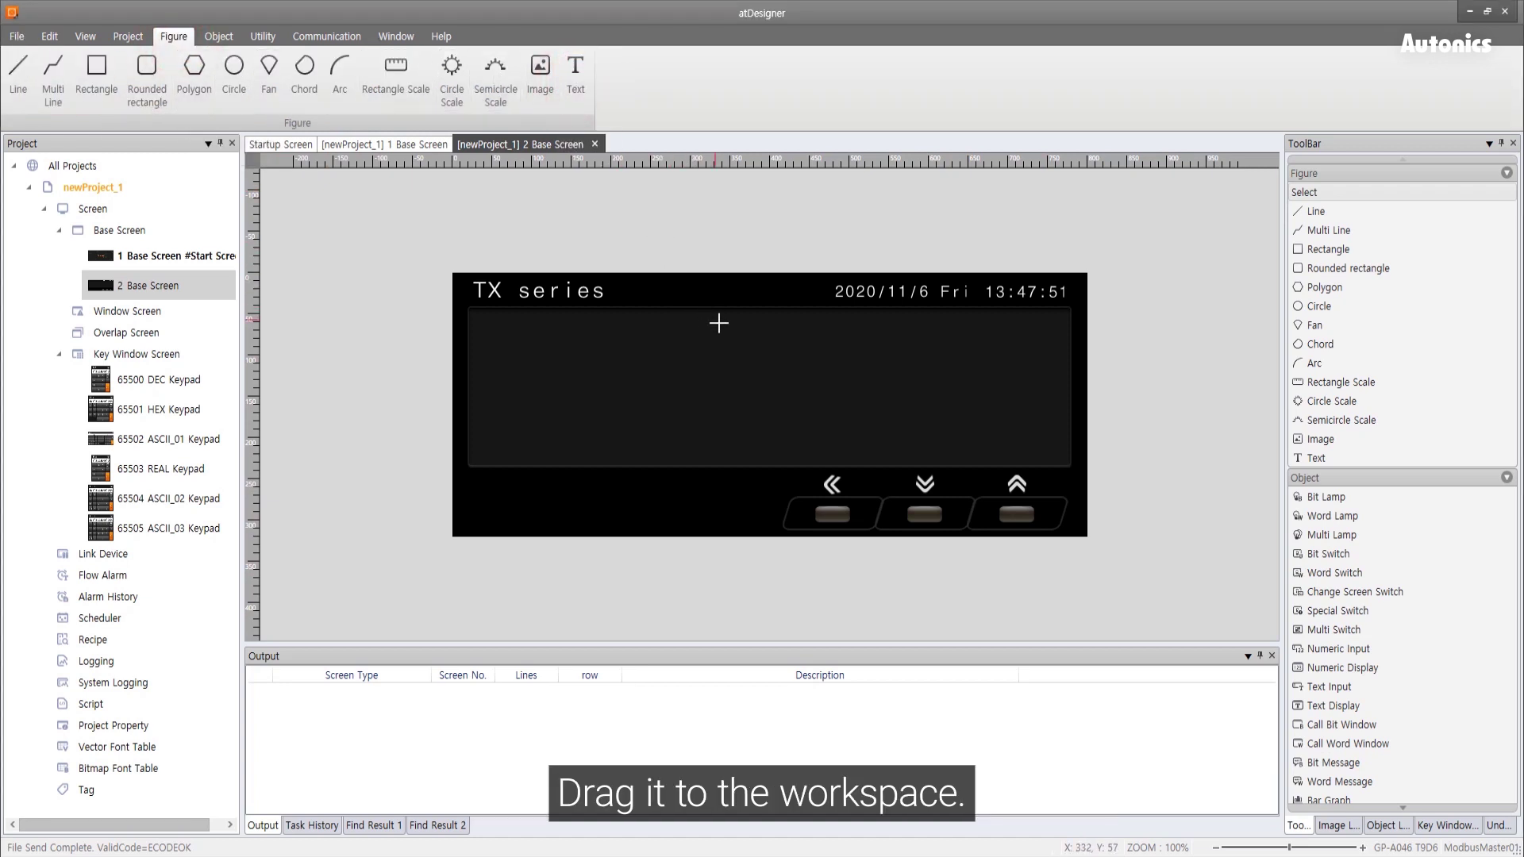
left_click_drag(718, 324, 822, 374)
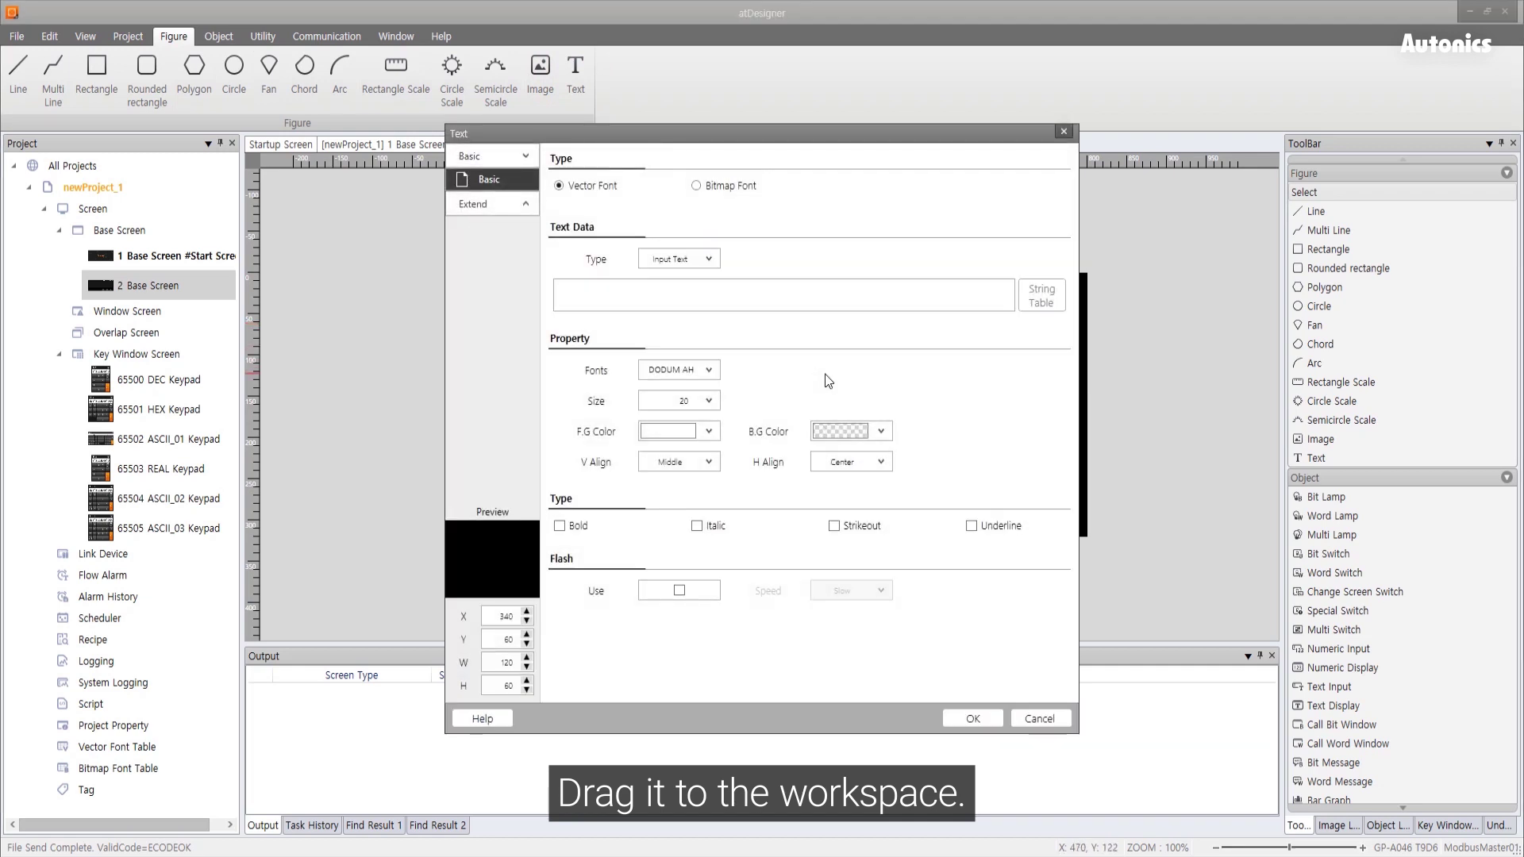
Enter PV as the text data, with size 36 and right horizontal alignment.
left_click(769, 298)
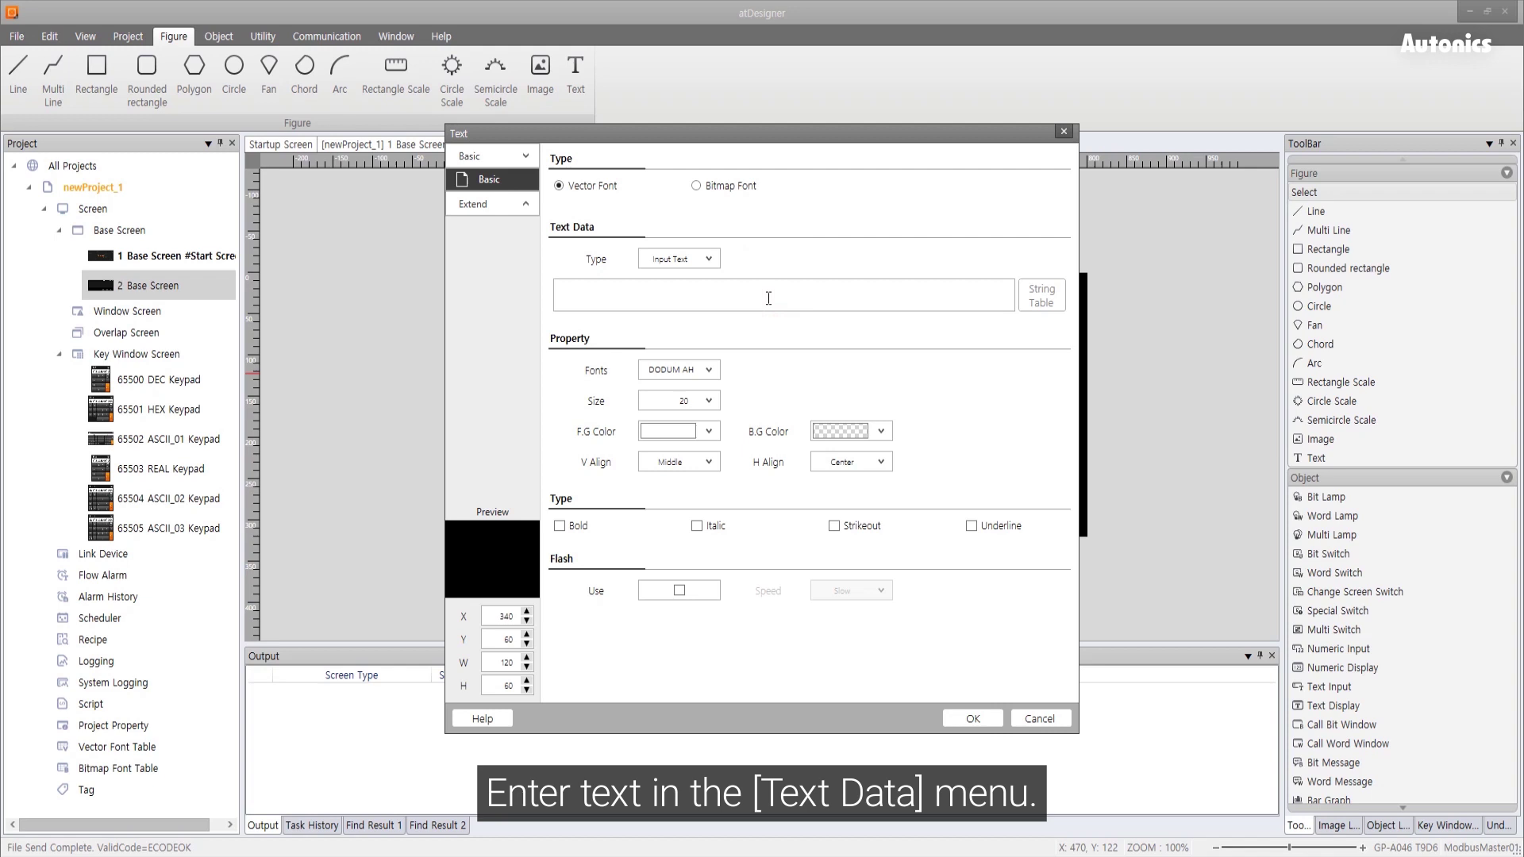
type("PV")
left_click(710, 402)
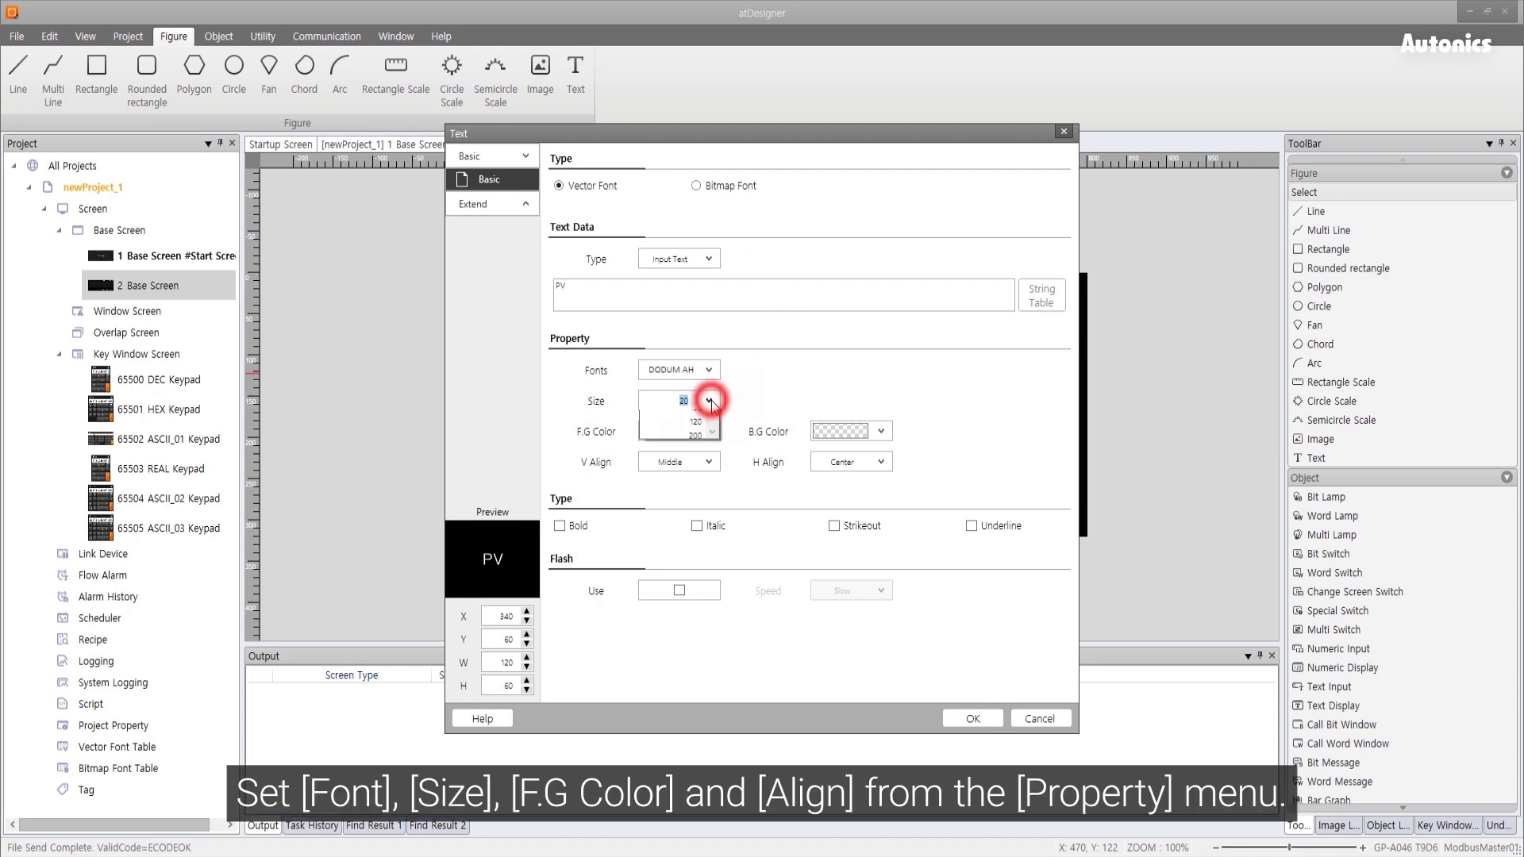
key("Return")
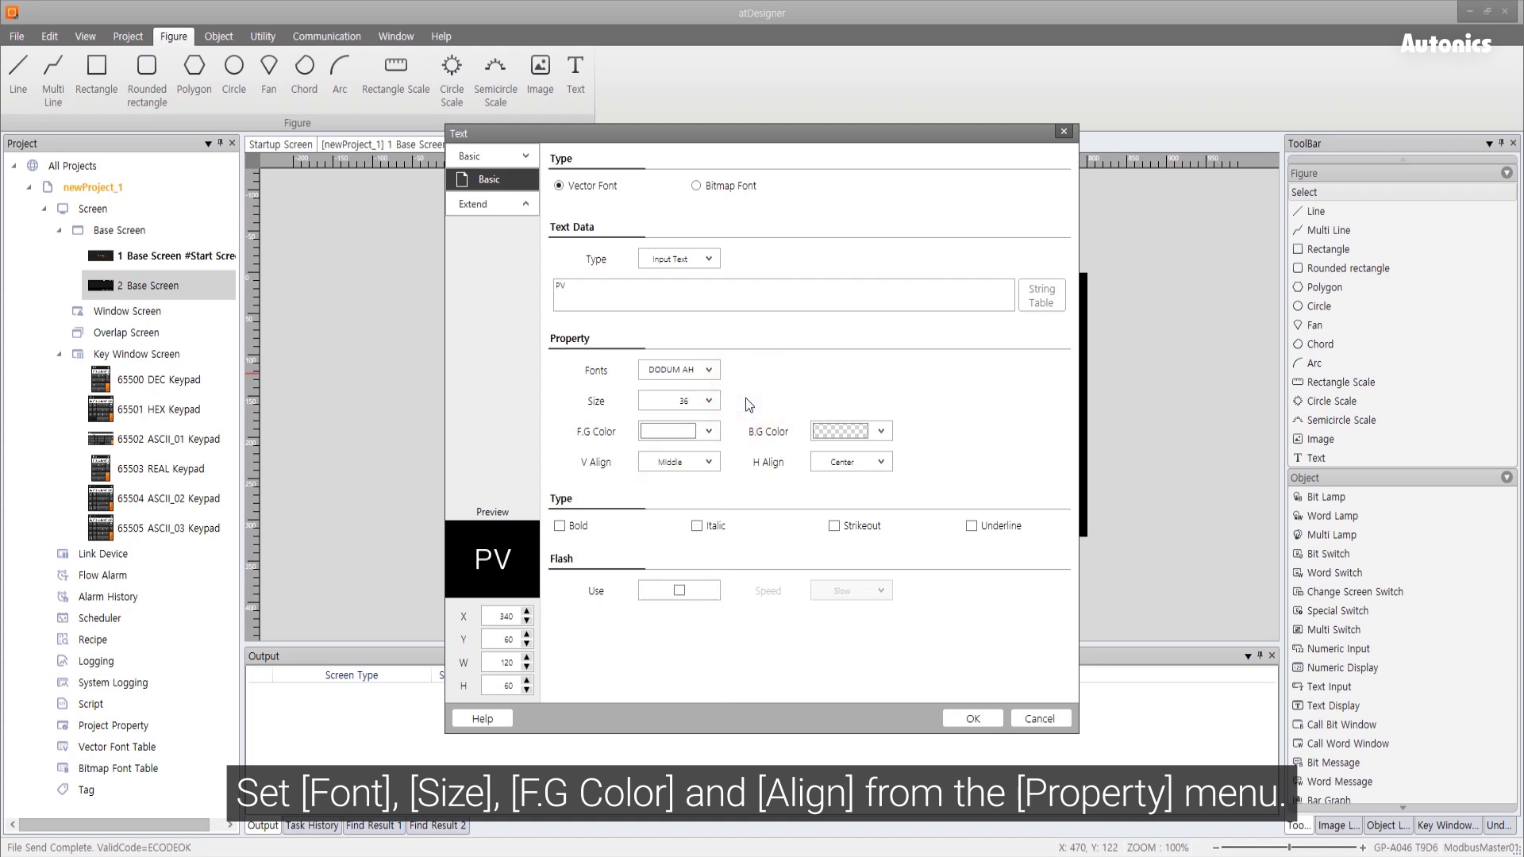
left_click(881, 462)
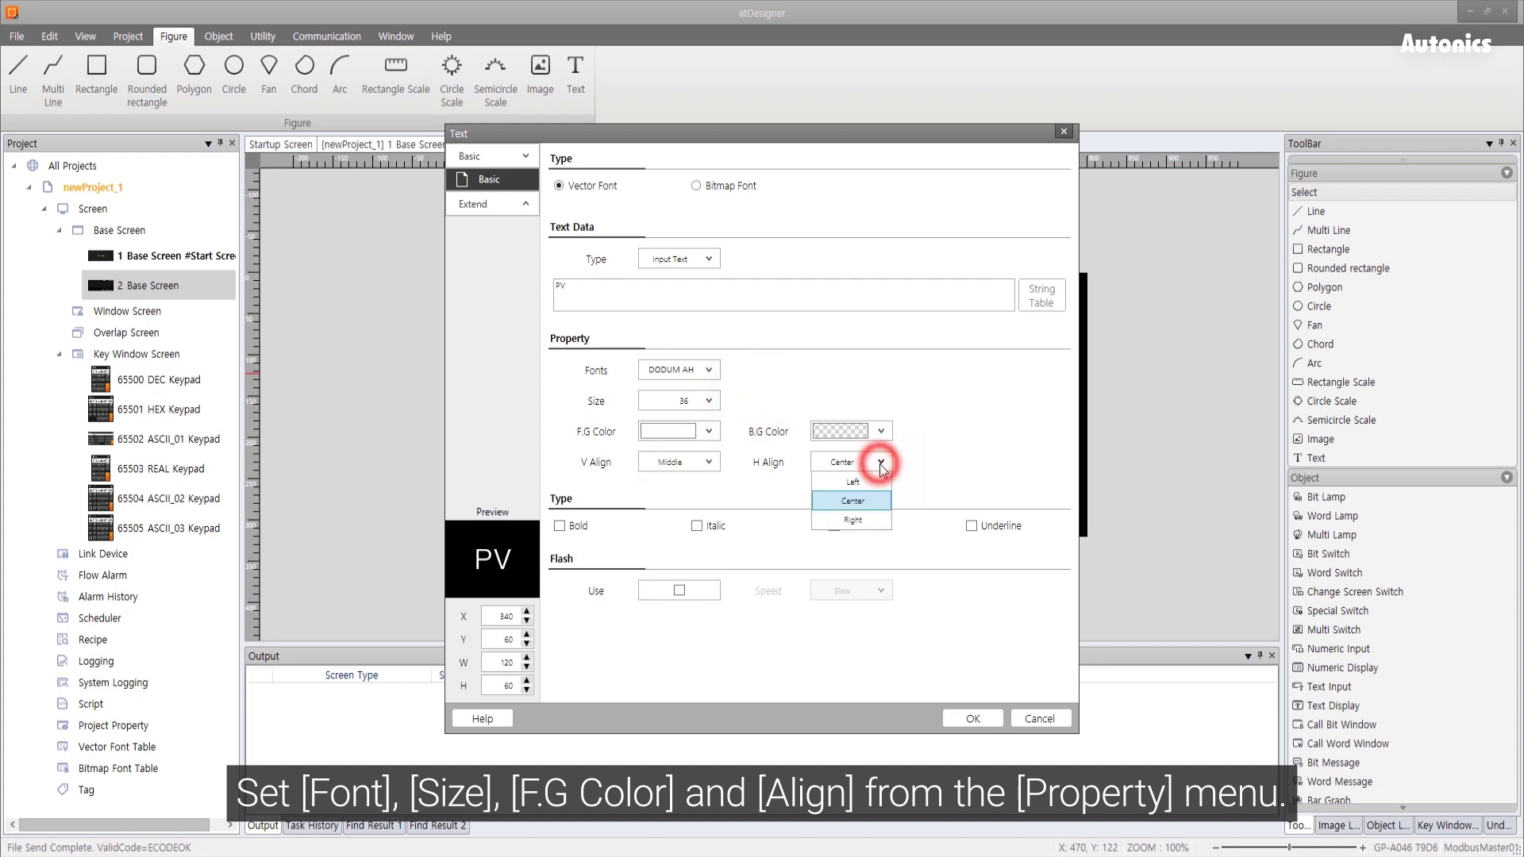
left_click(870, 519)
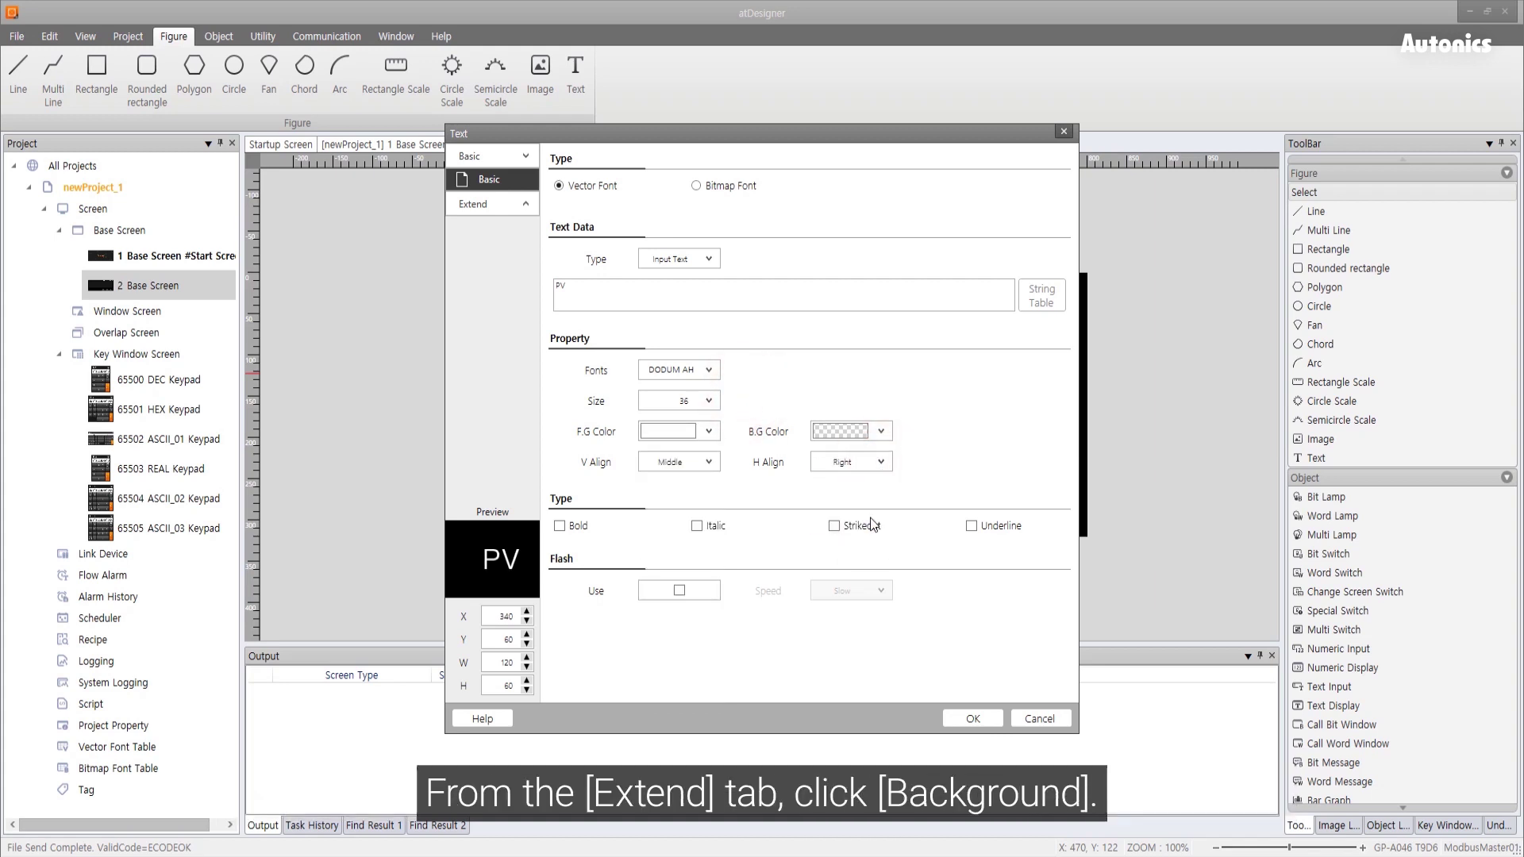
Set the PV label's background Fill Form to None.
left_click(524, 206)
left_click(520, 228)
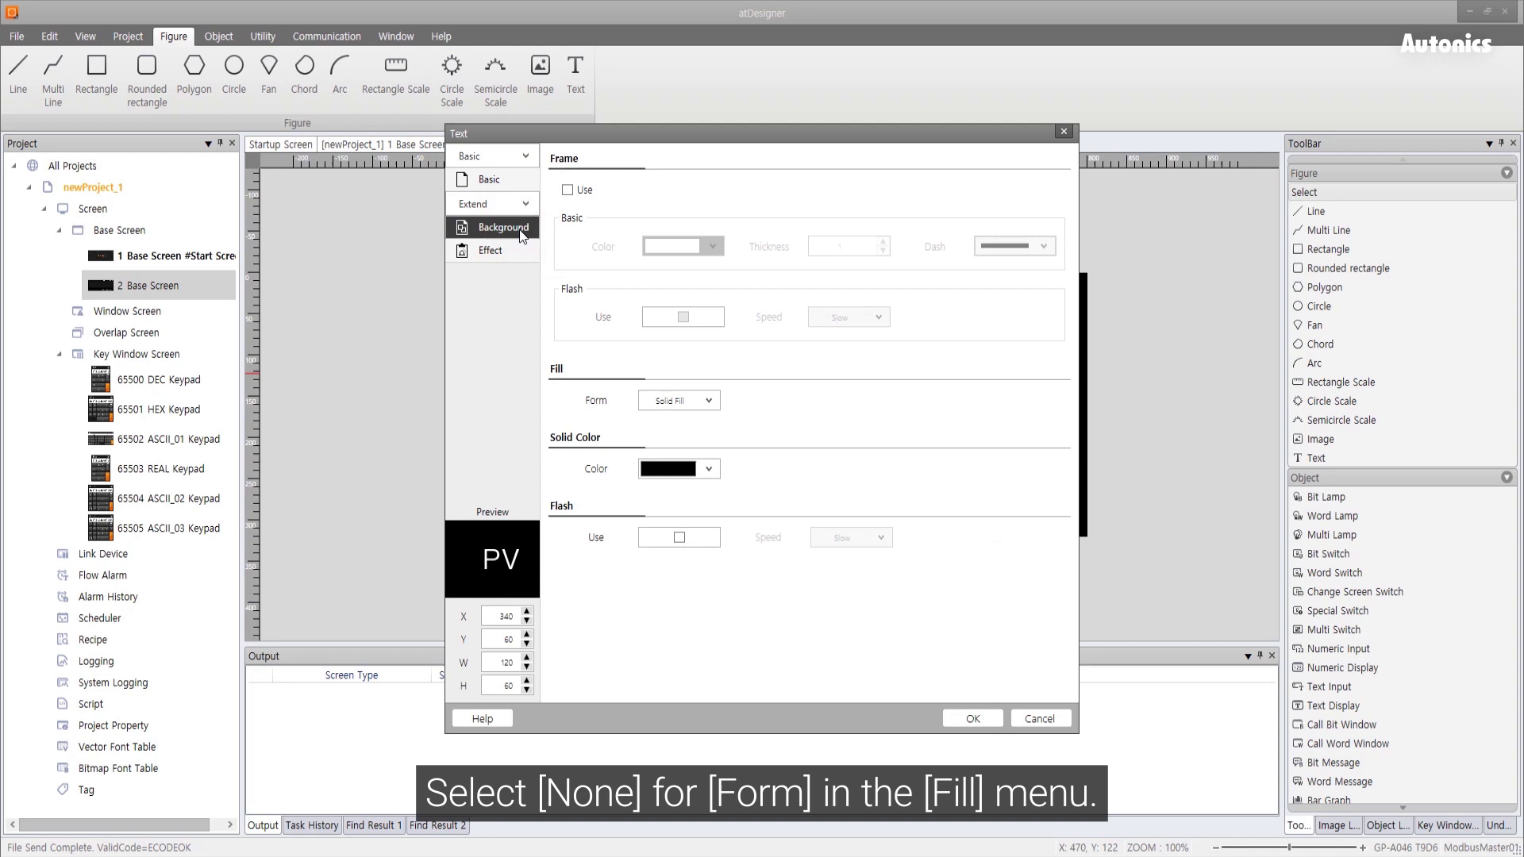
left_click(709, 402)
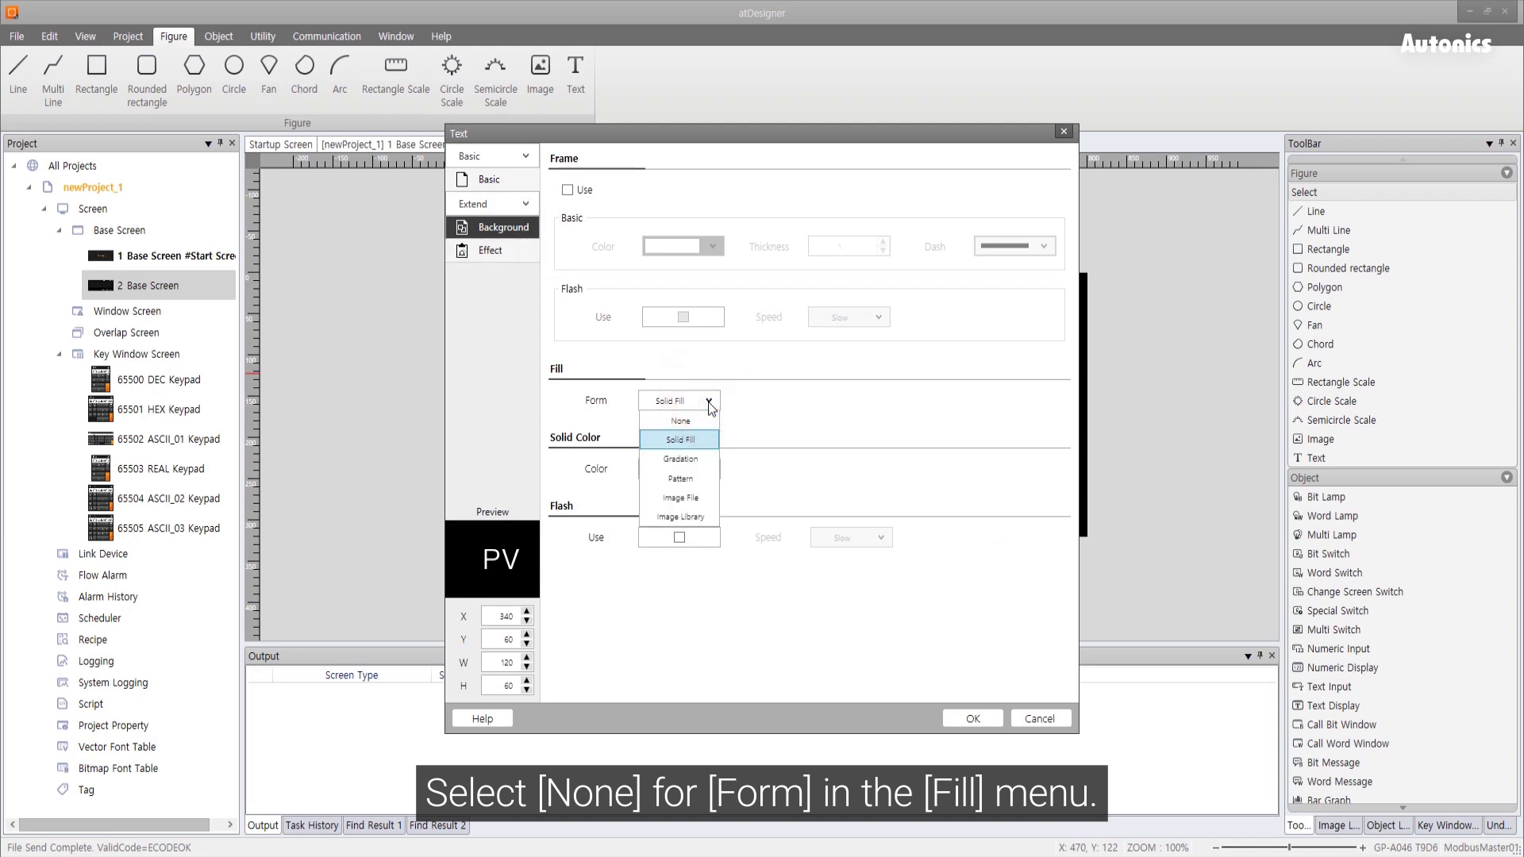
left_click(697, 417)
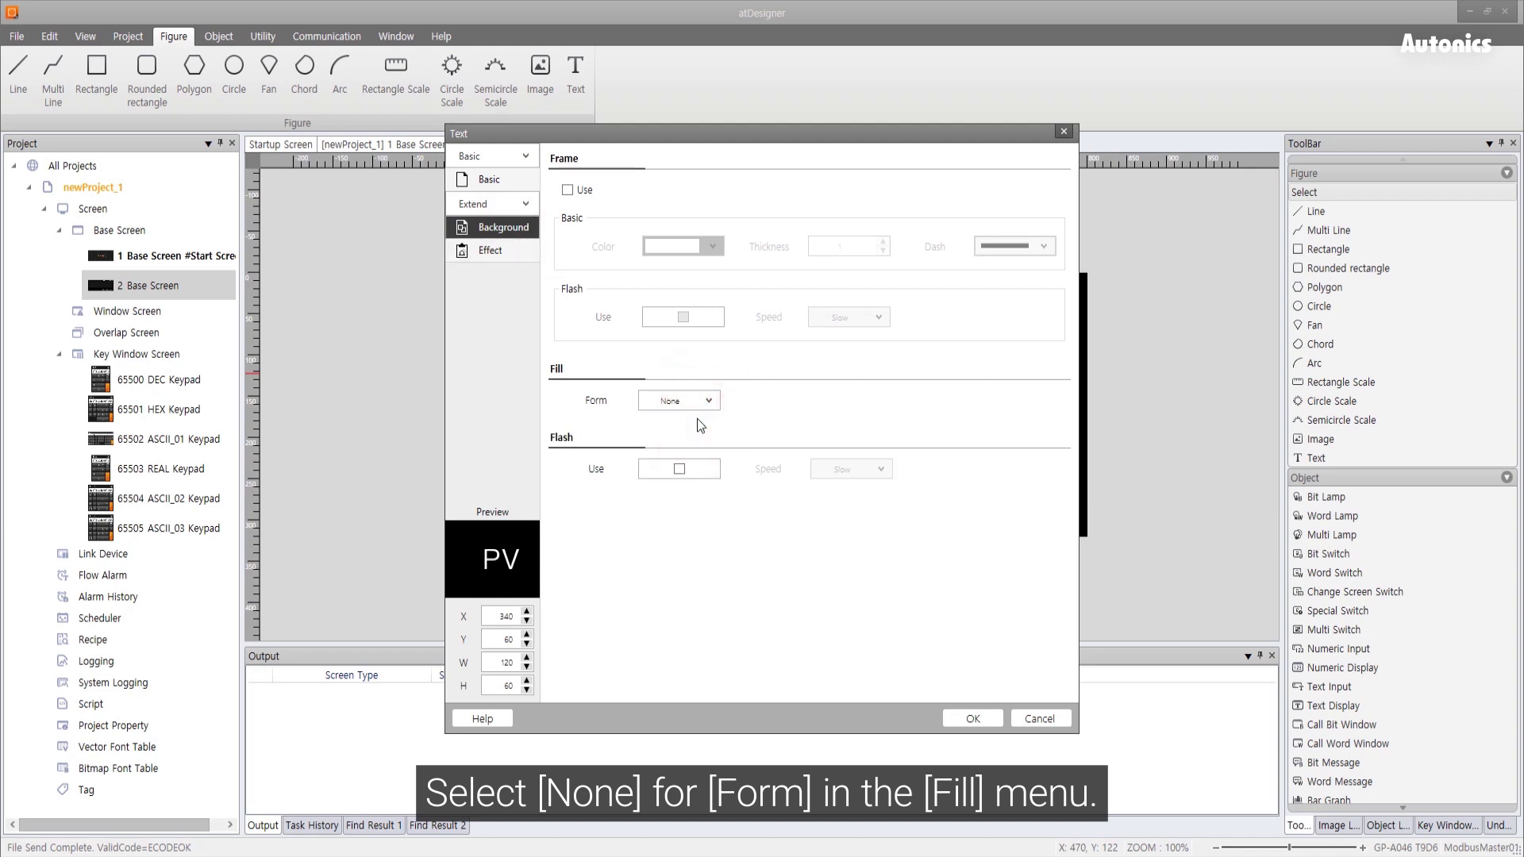
Position the PV label at X 350, Y 60, size 100 by 60, and confirm.
double_click(513, 616)
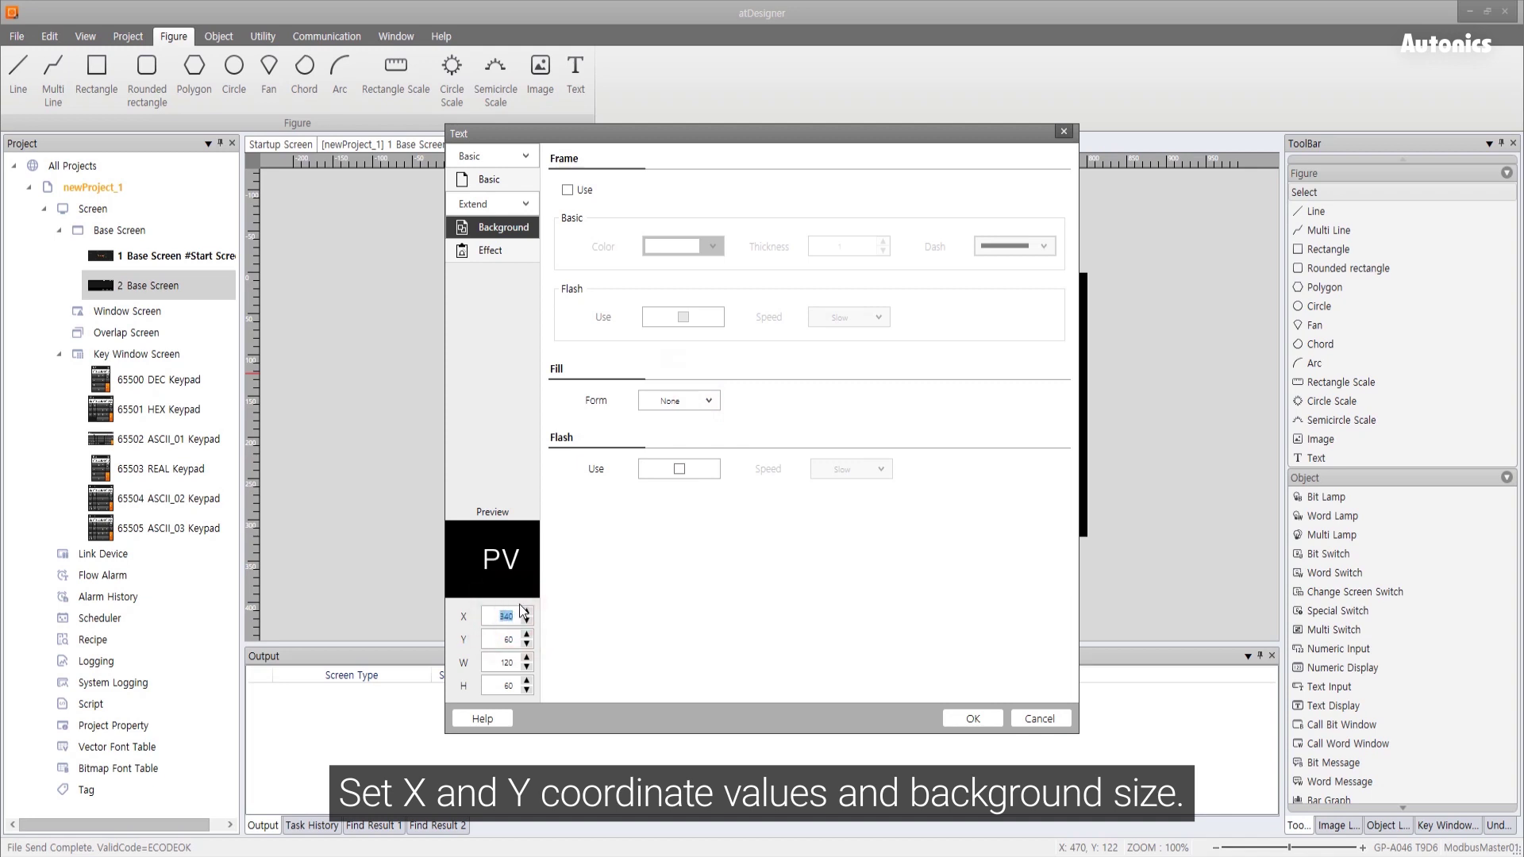
type("350")
key("Tab")
type("60")
double_click(514, 664)
type("100")
double_click(508, 685)
type("60")
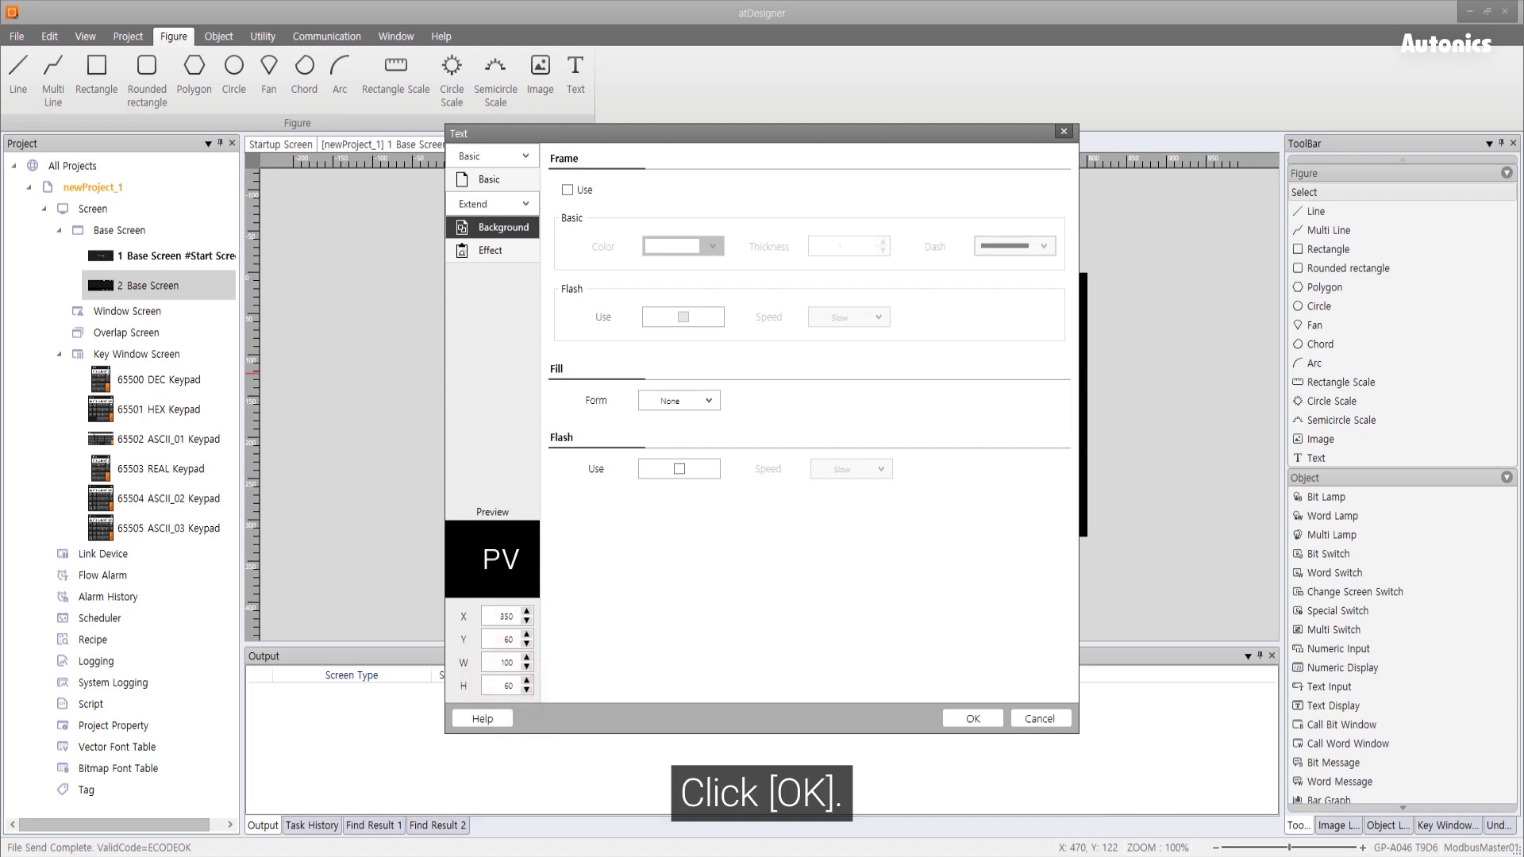
left_click(977, 721)
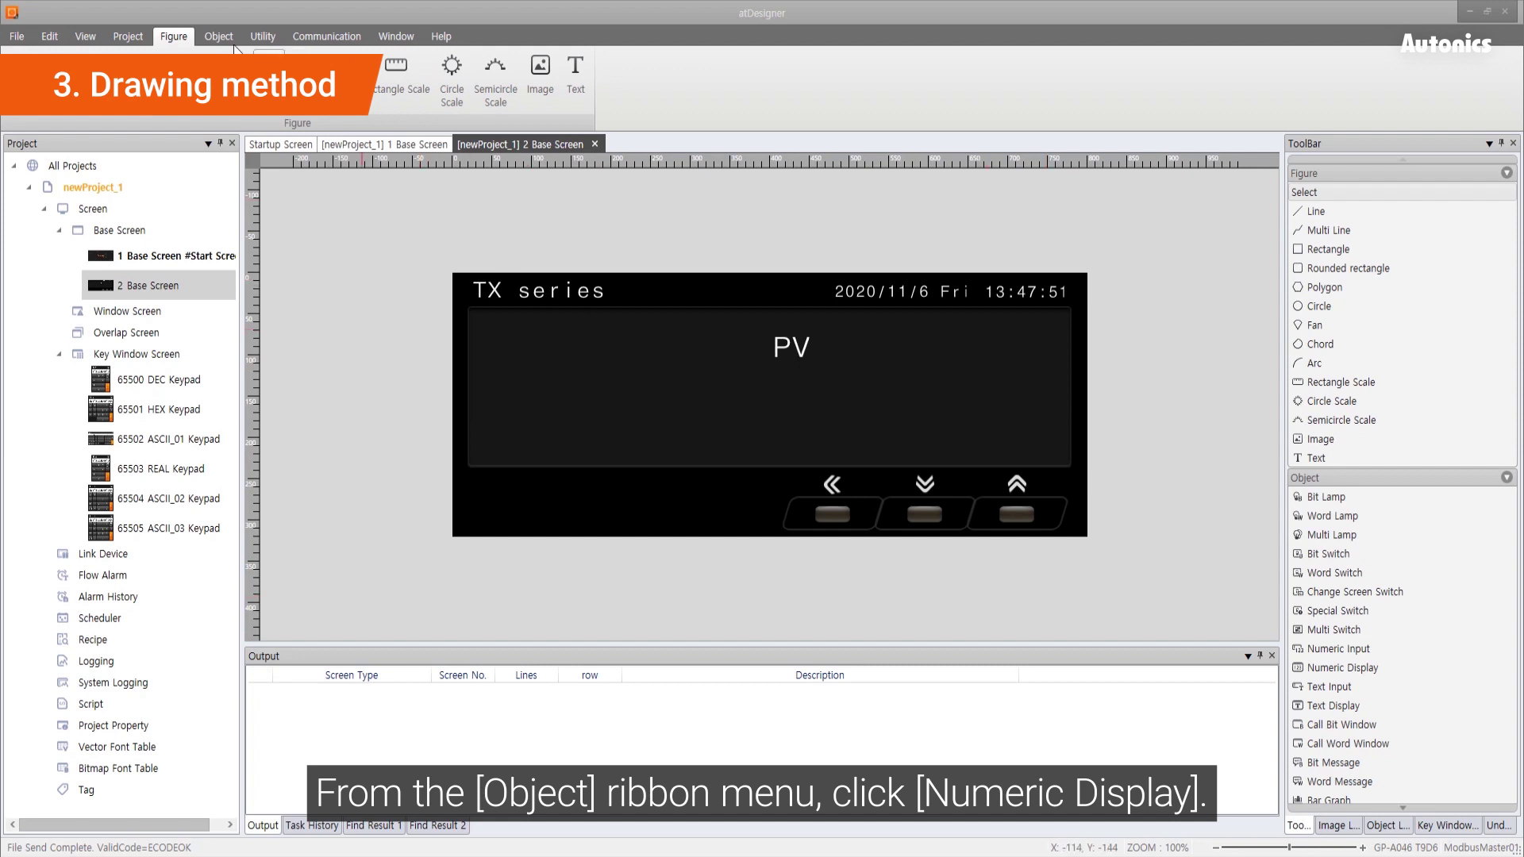
Draw a Numeric Display object beneath the PV label on 2 Base Screen.
left_click(232, 43)
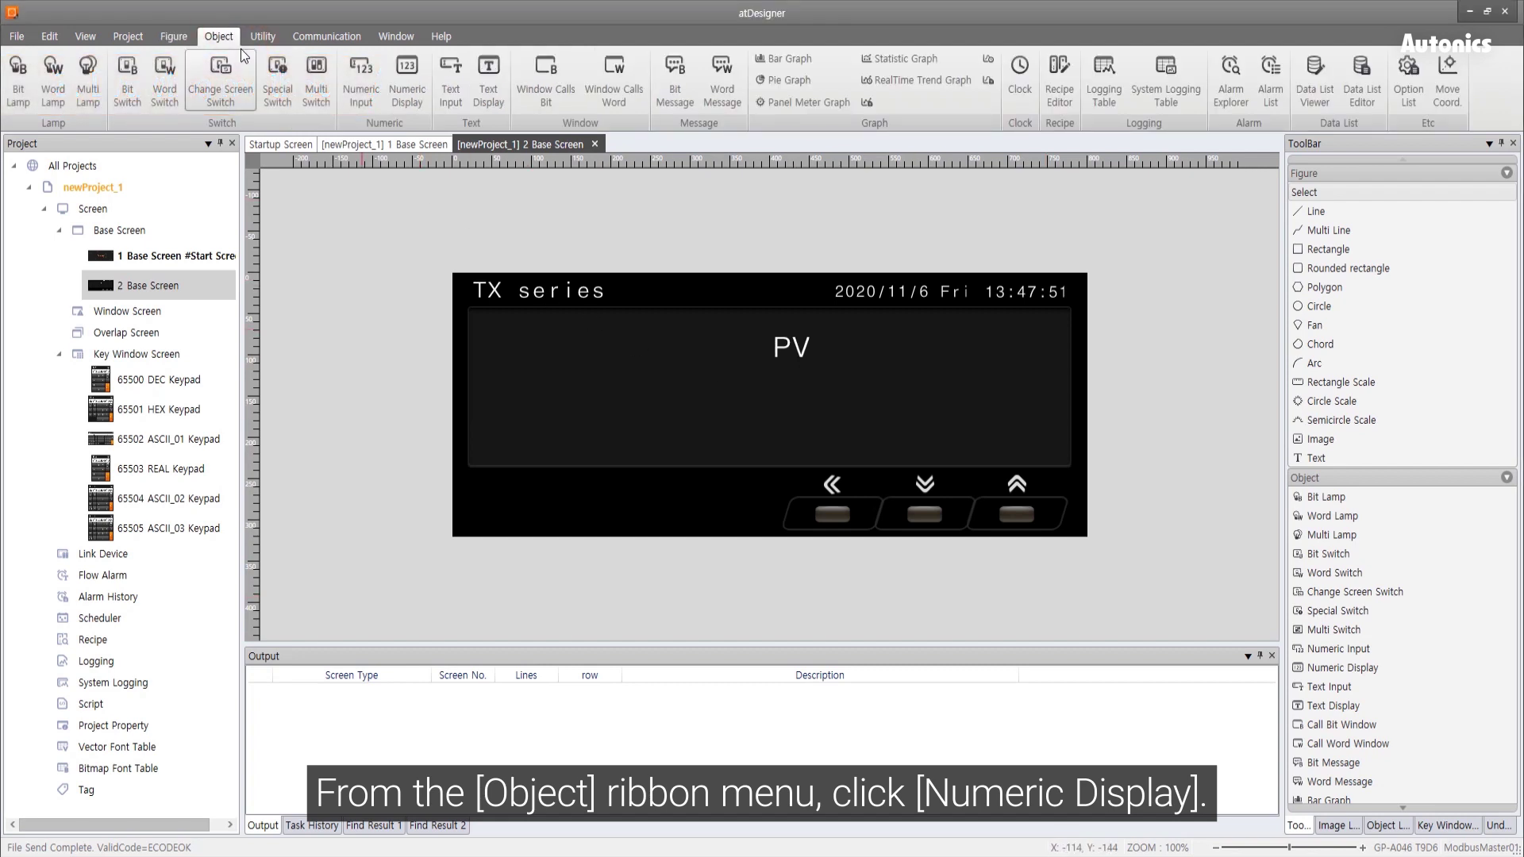
left_click(403, 83)
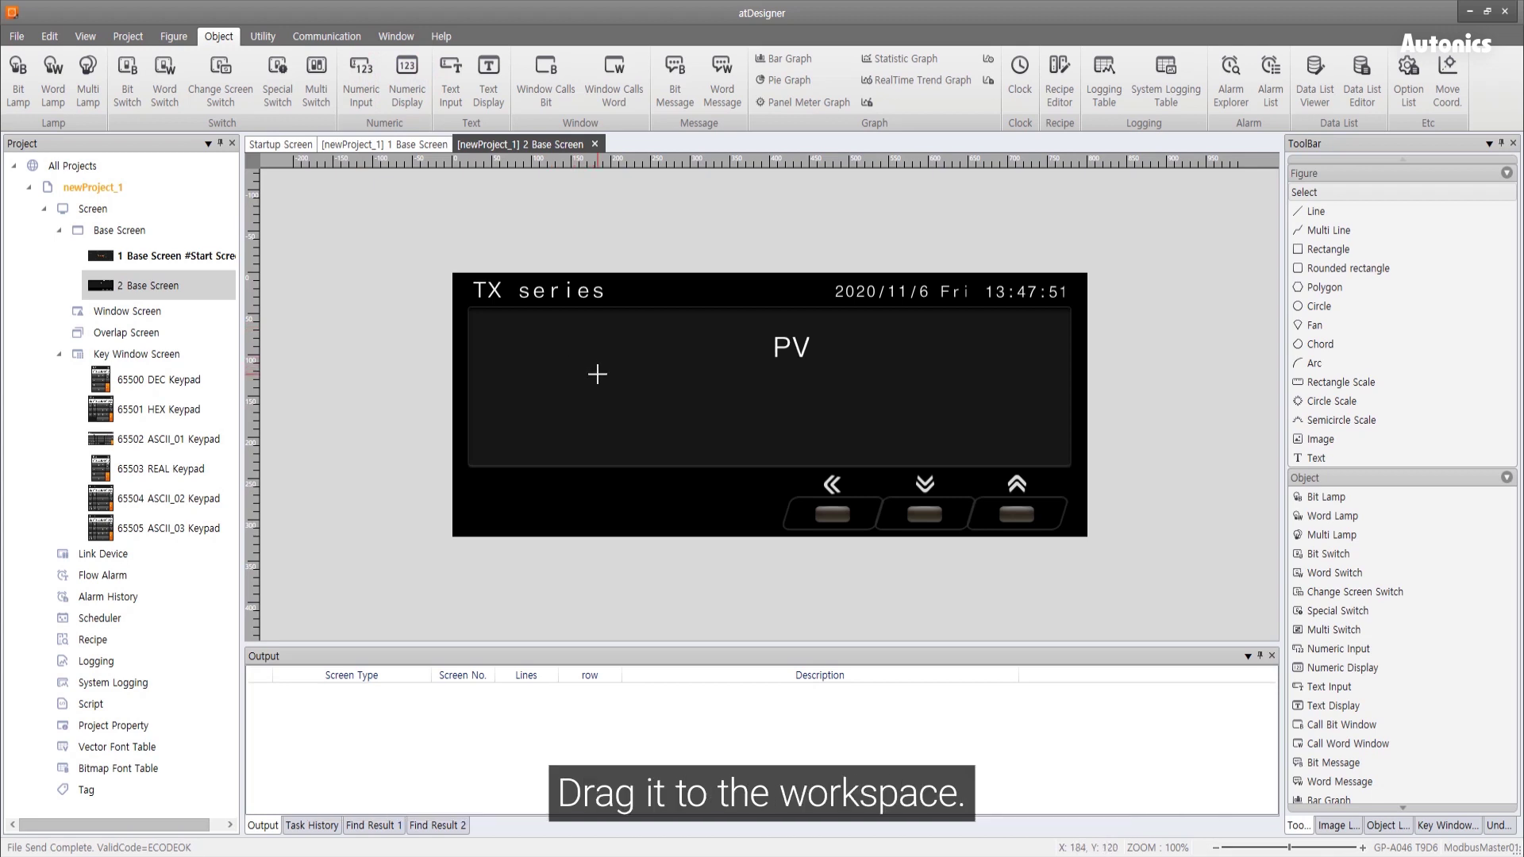
left_click_drag(597, 374, 818, 454)
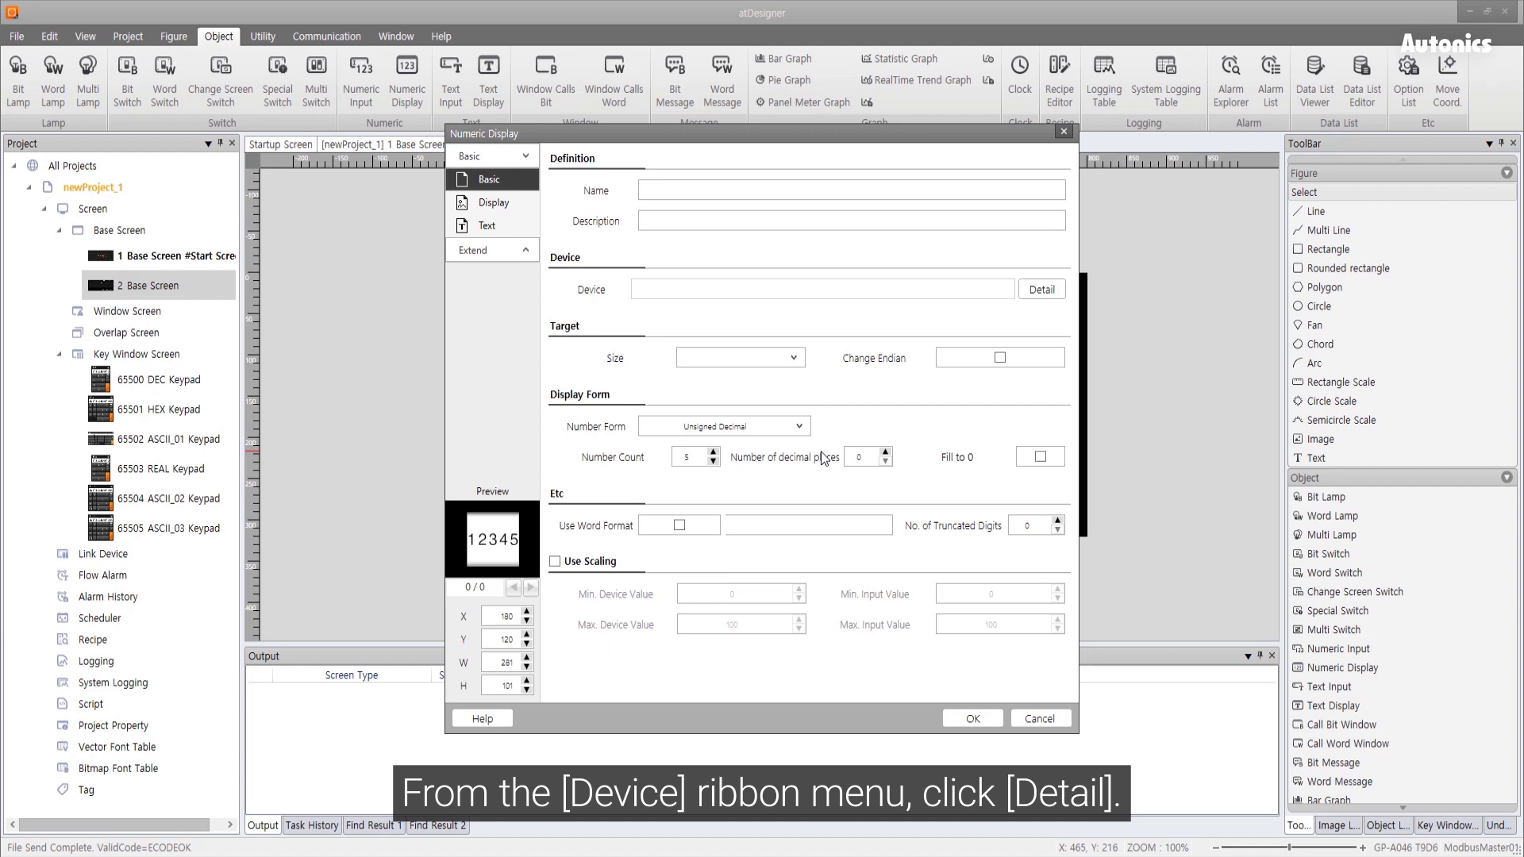
Link the display to channel [CH1] ModbusMaster_01 with device name 3.
left_click(1047, 292)
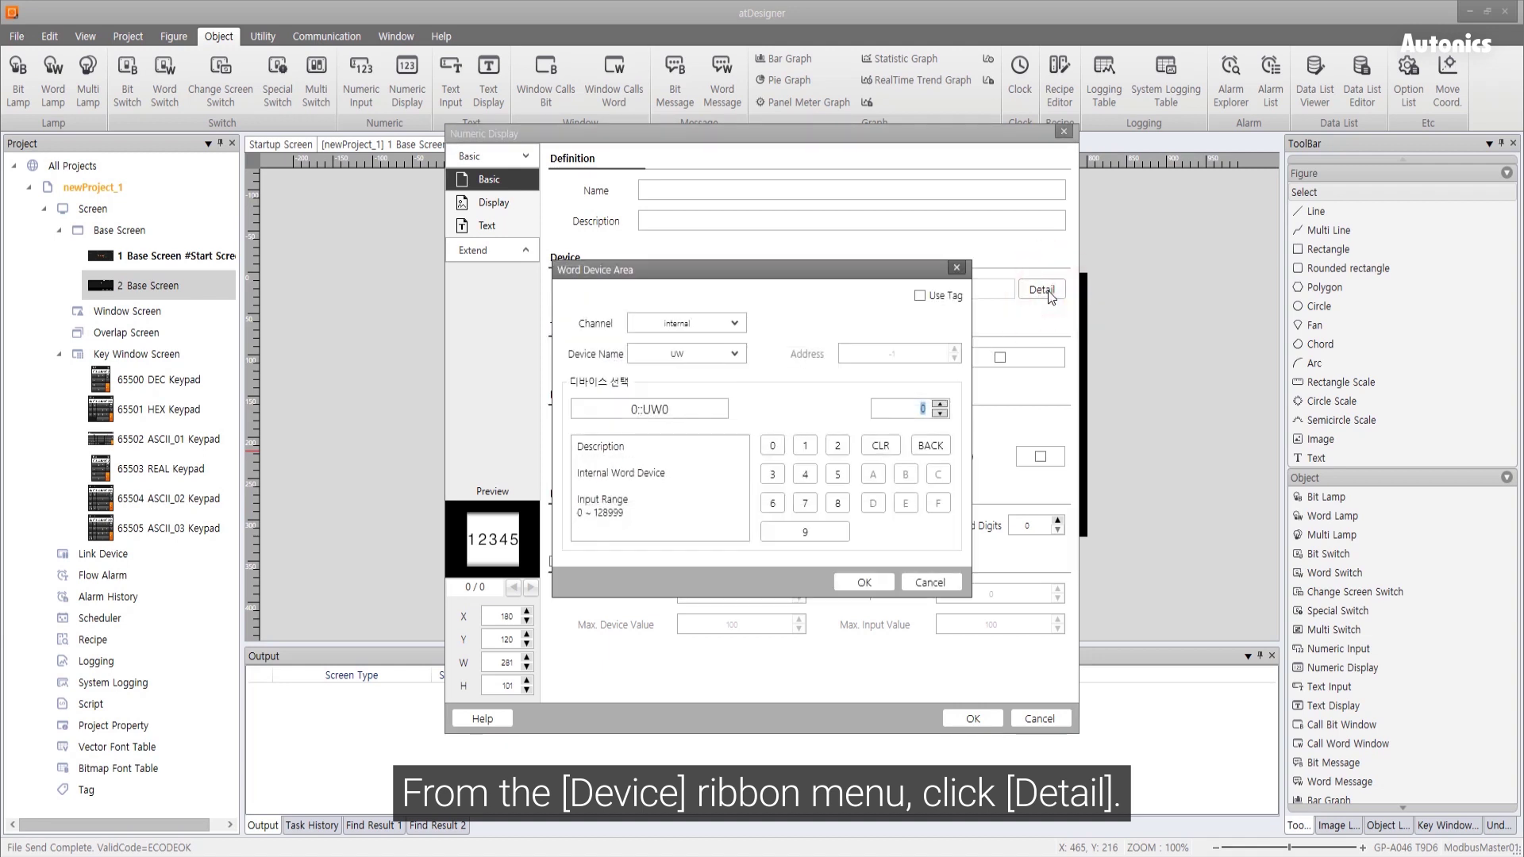
left_click(736, 325)
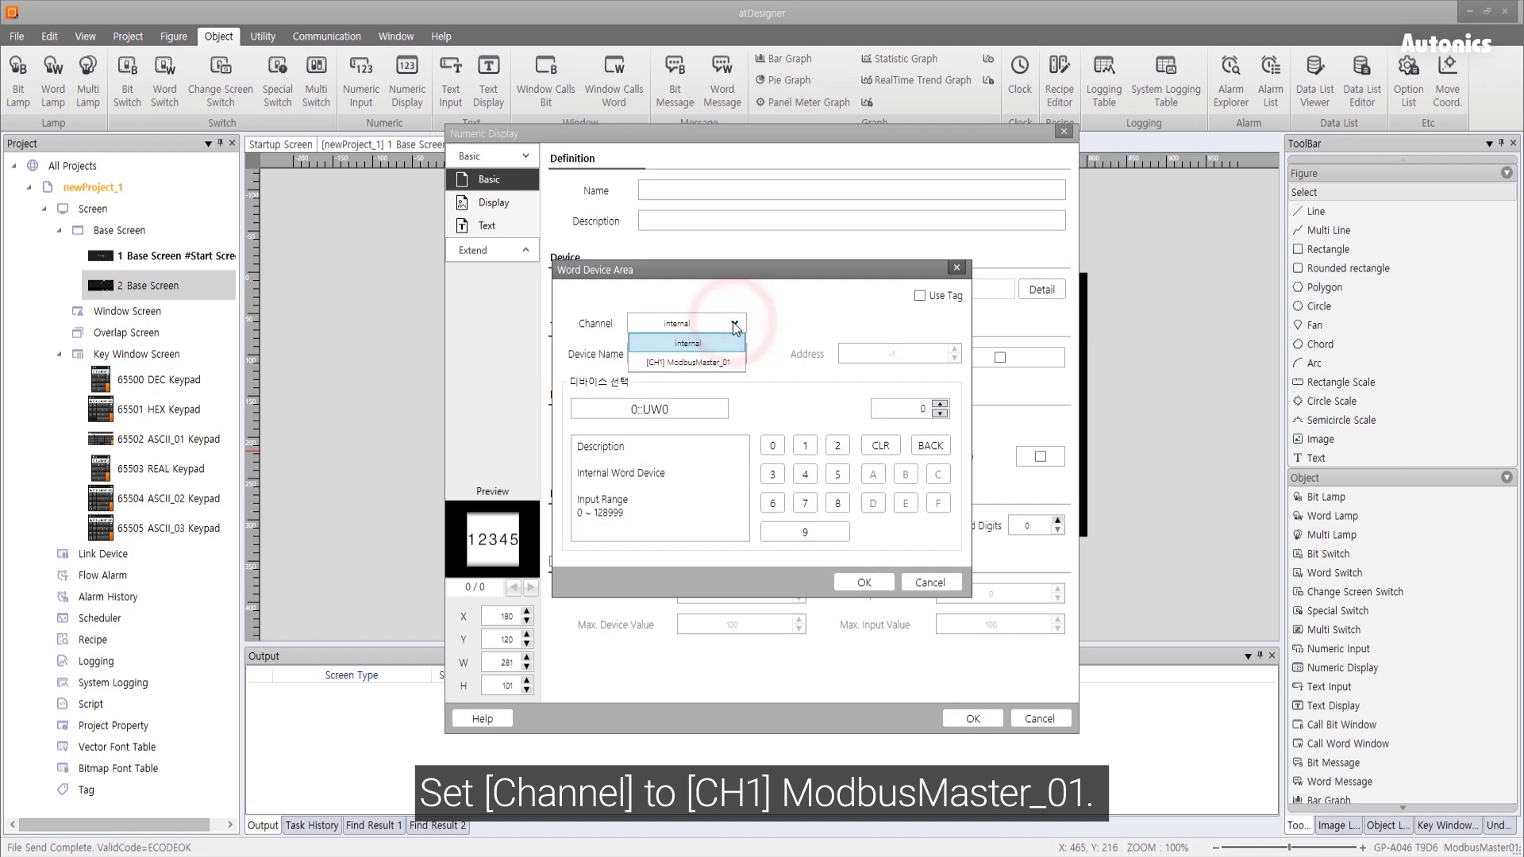
left_click(720, 362)
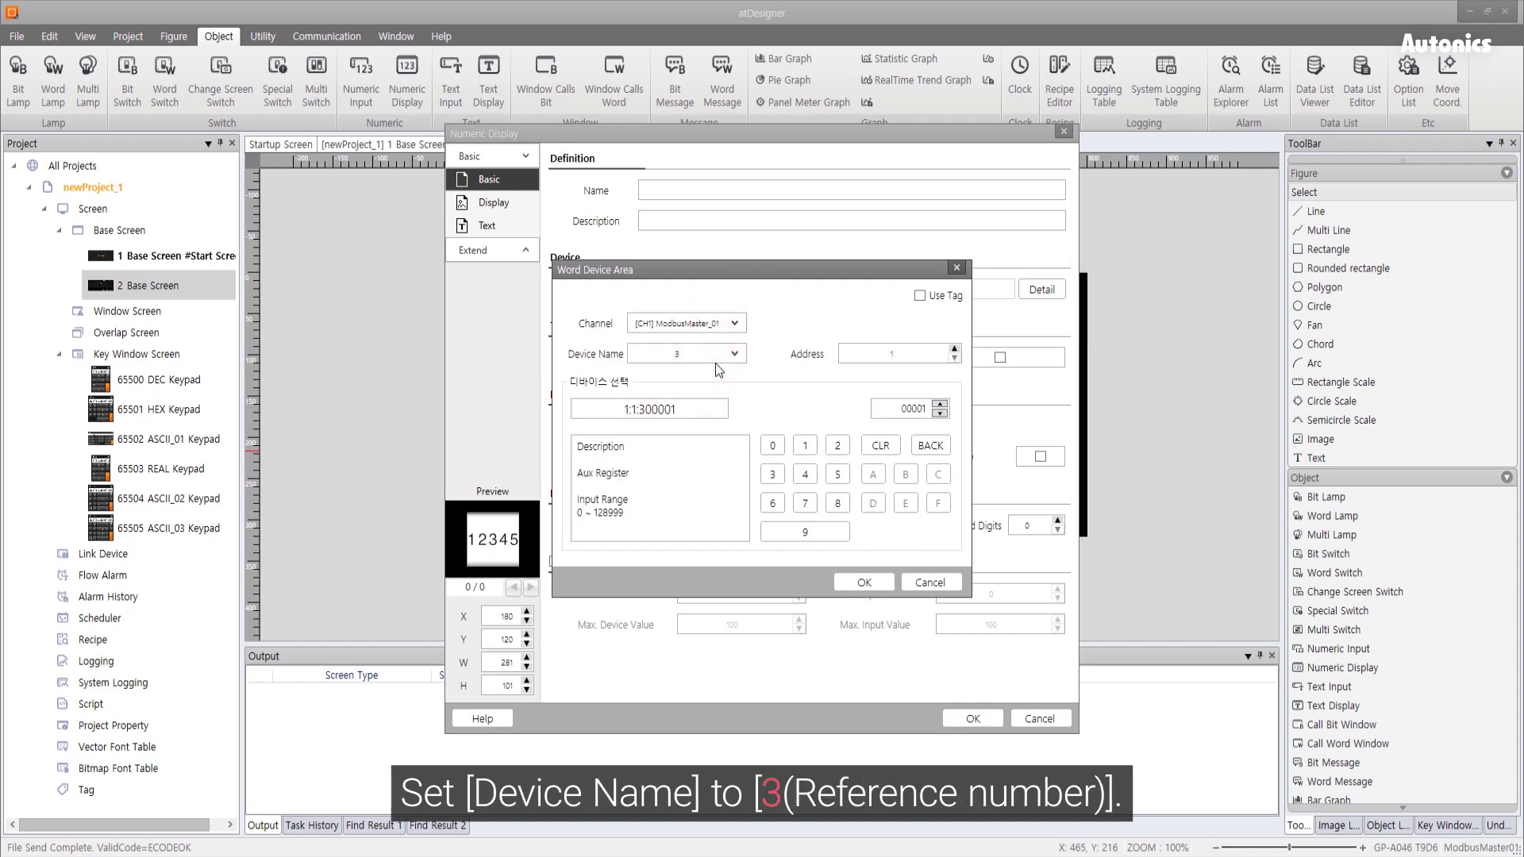
left_click(735, 355)
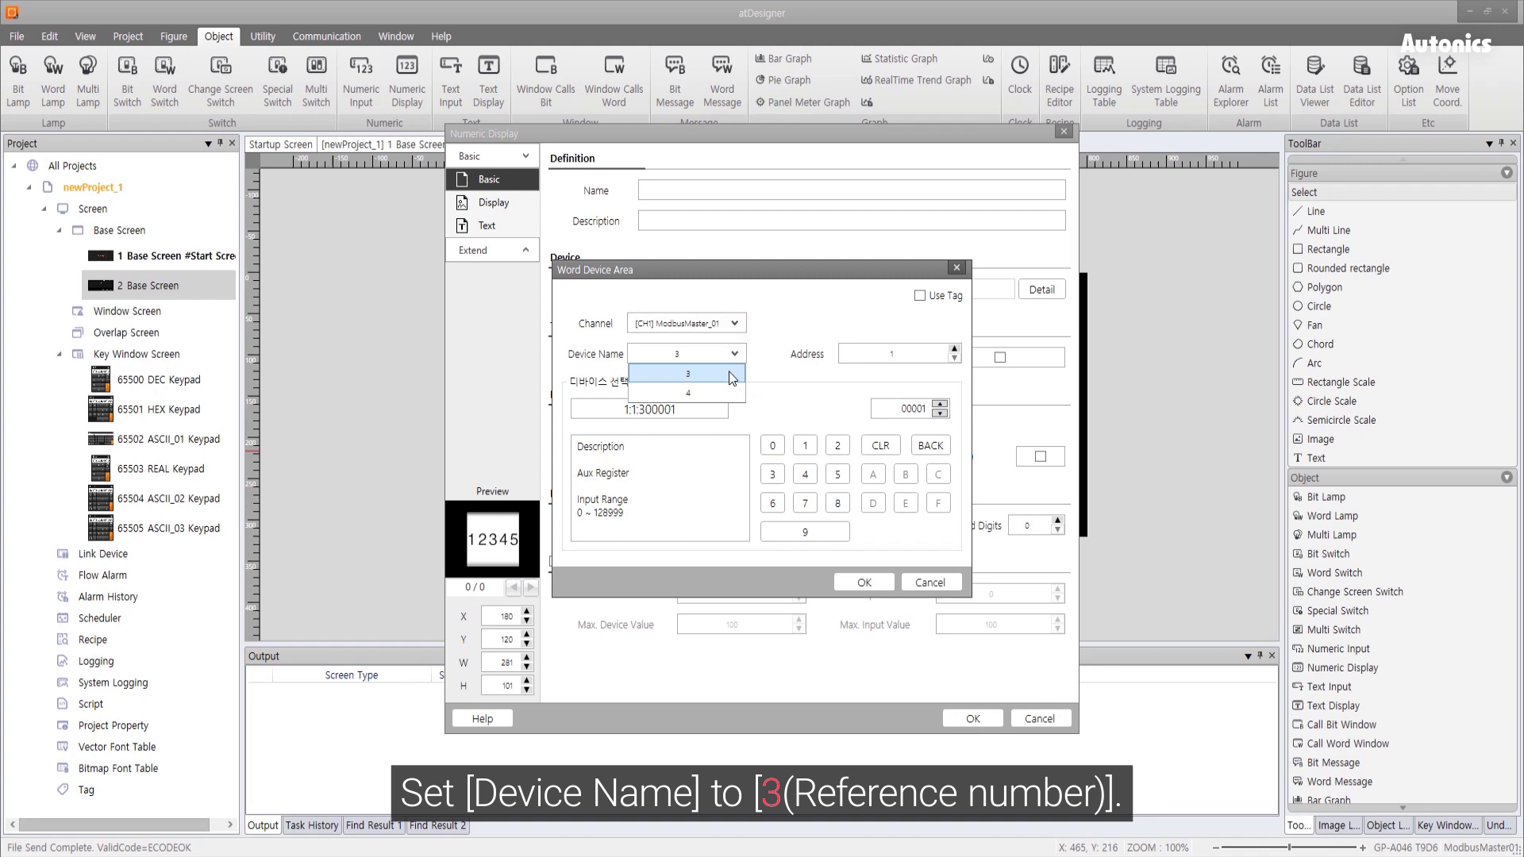
left_click(727, 371)
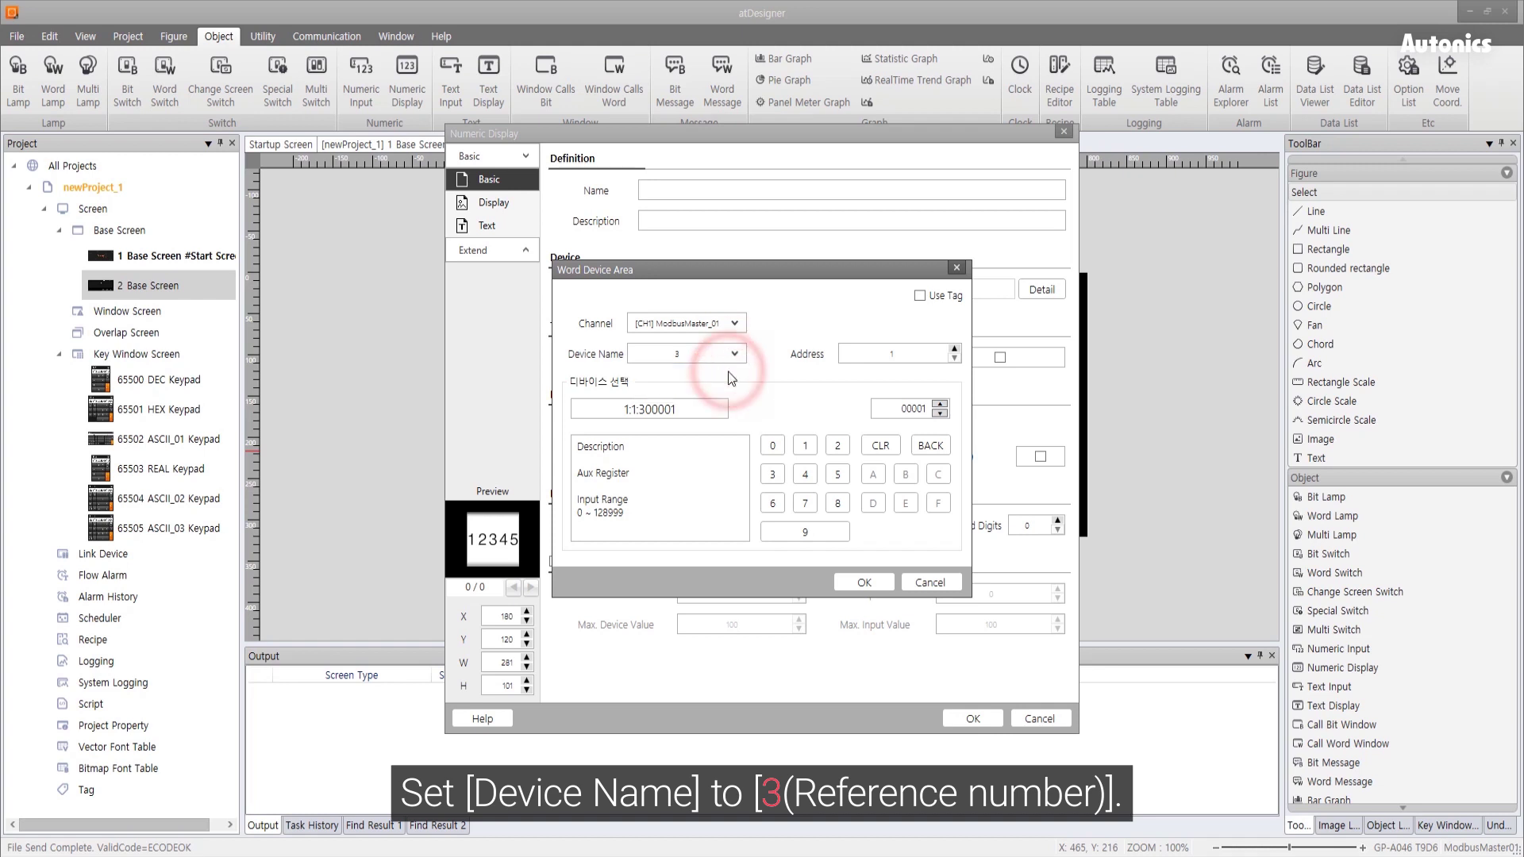
Set slave address 1 and word device start address 1001.
double_click(912, 354)
type("1")
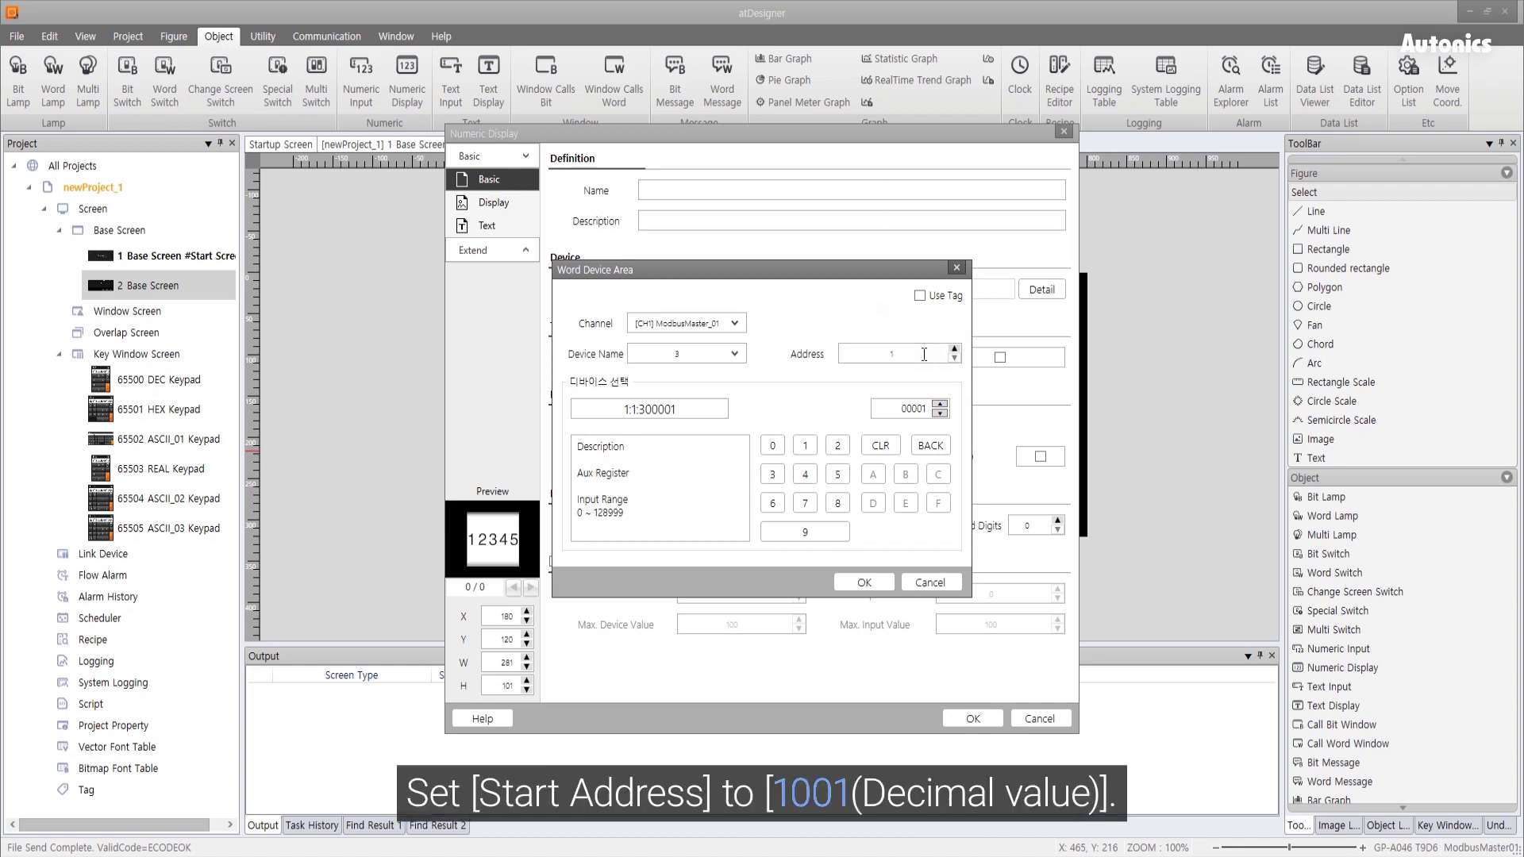
double_click(919, 407)
type("1001")
Confirm device 1:1:301001 and use Signed Decimal form with 4 digits.
left_click(868, 580)
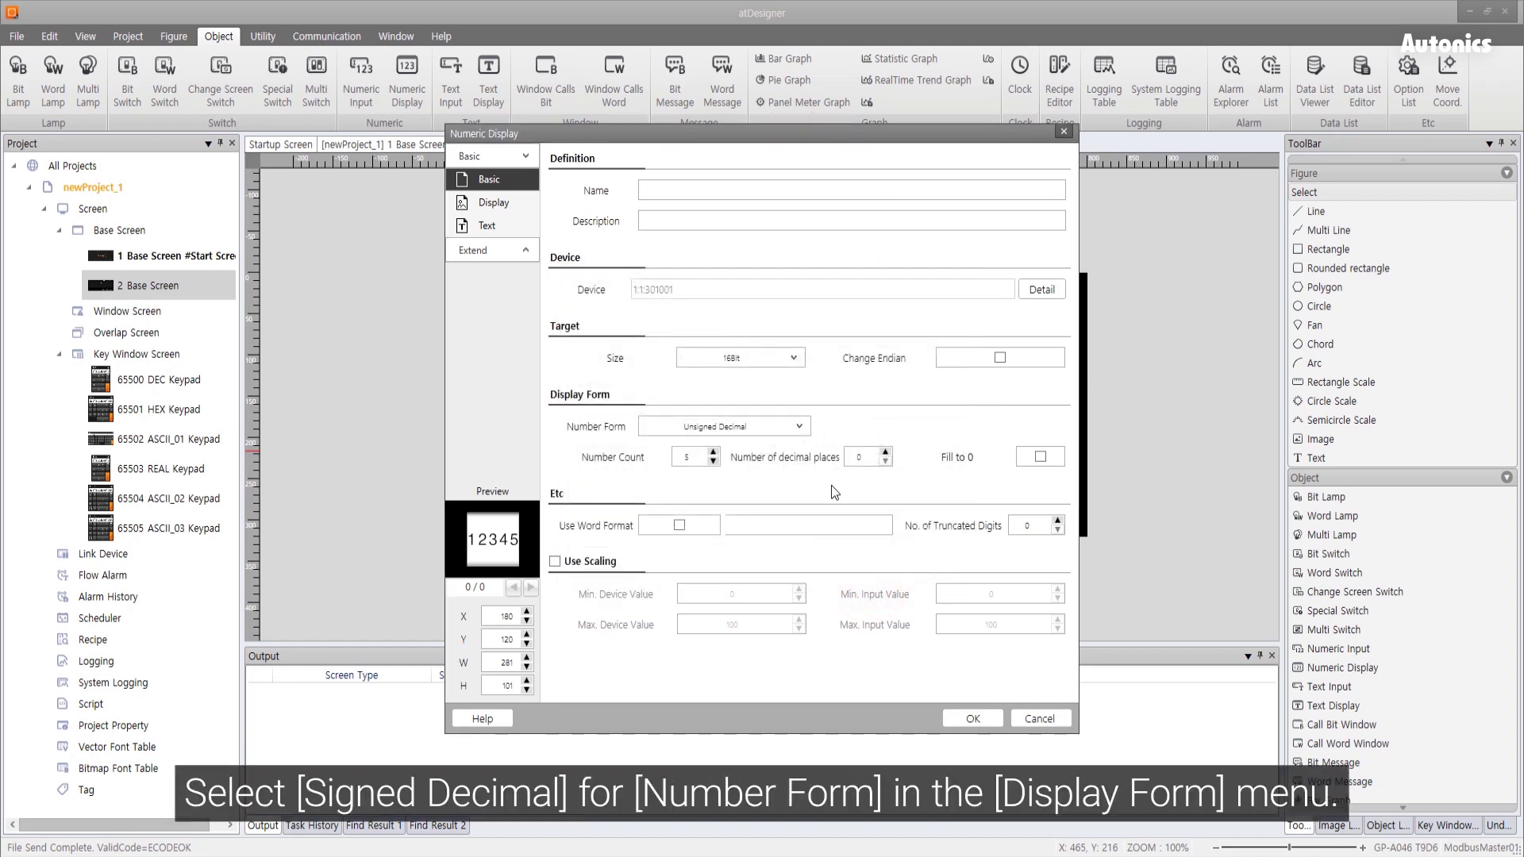
left_click(802, 427)
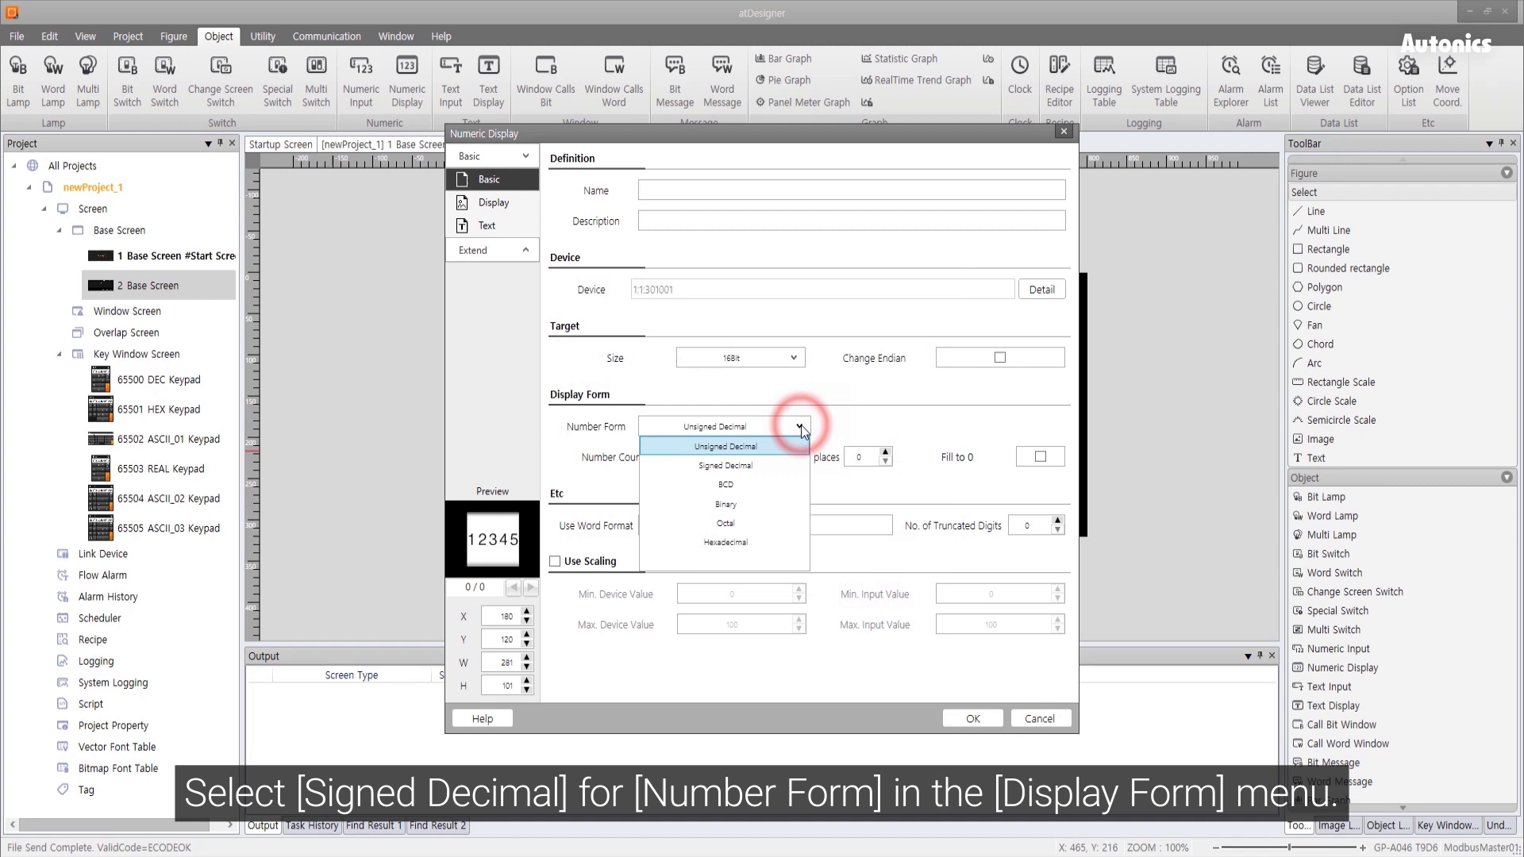
left_click(768, 471)
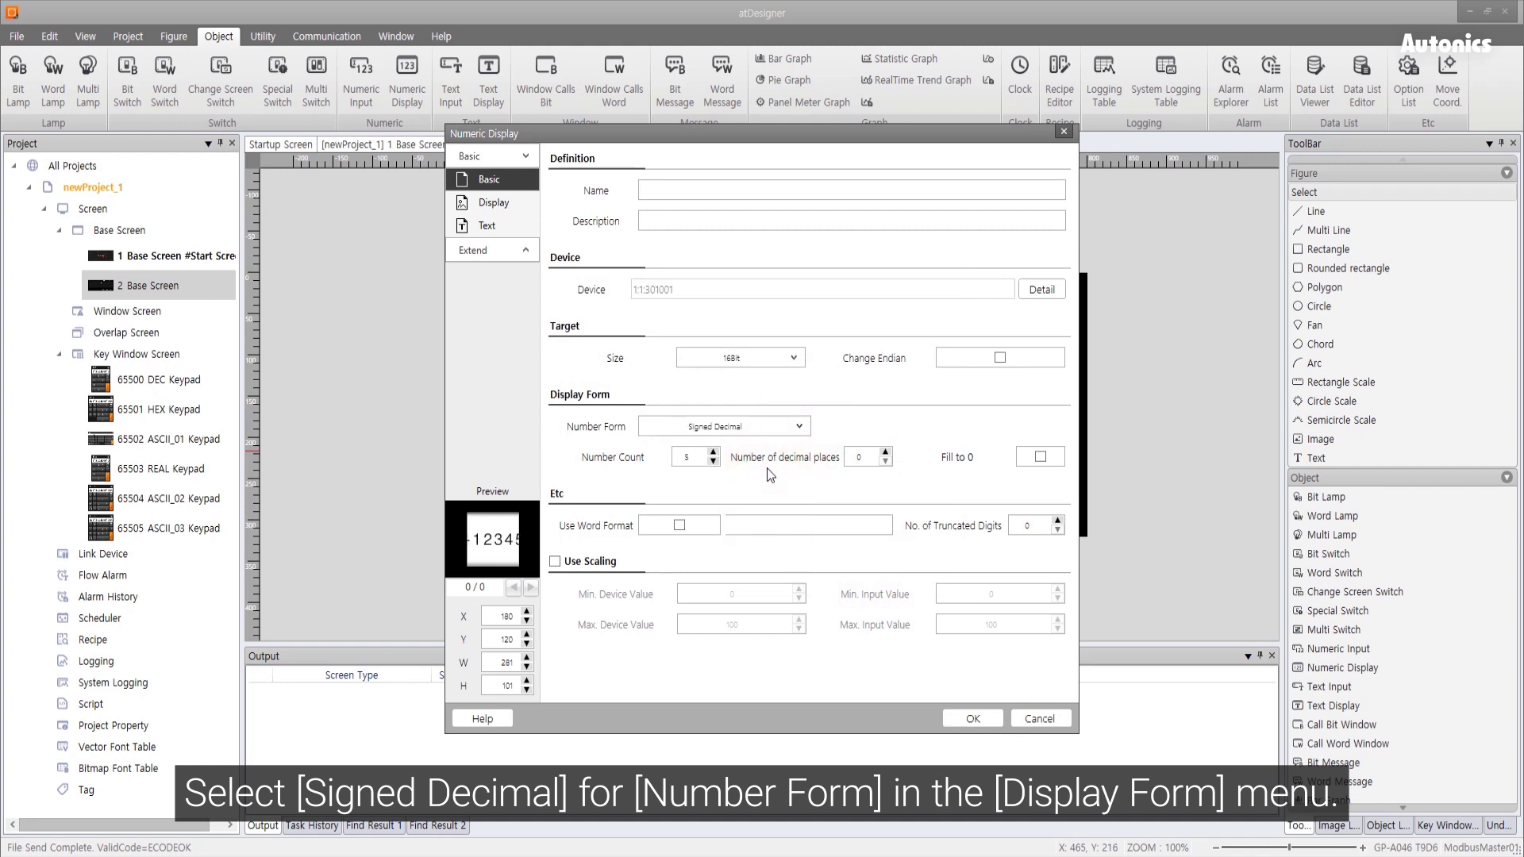
left_click(713, 461)
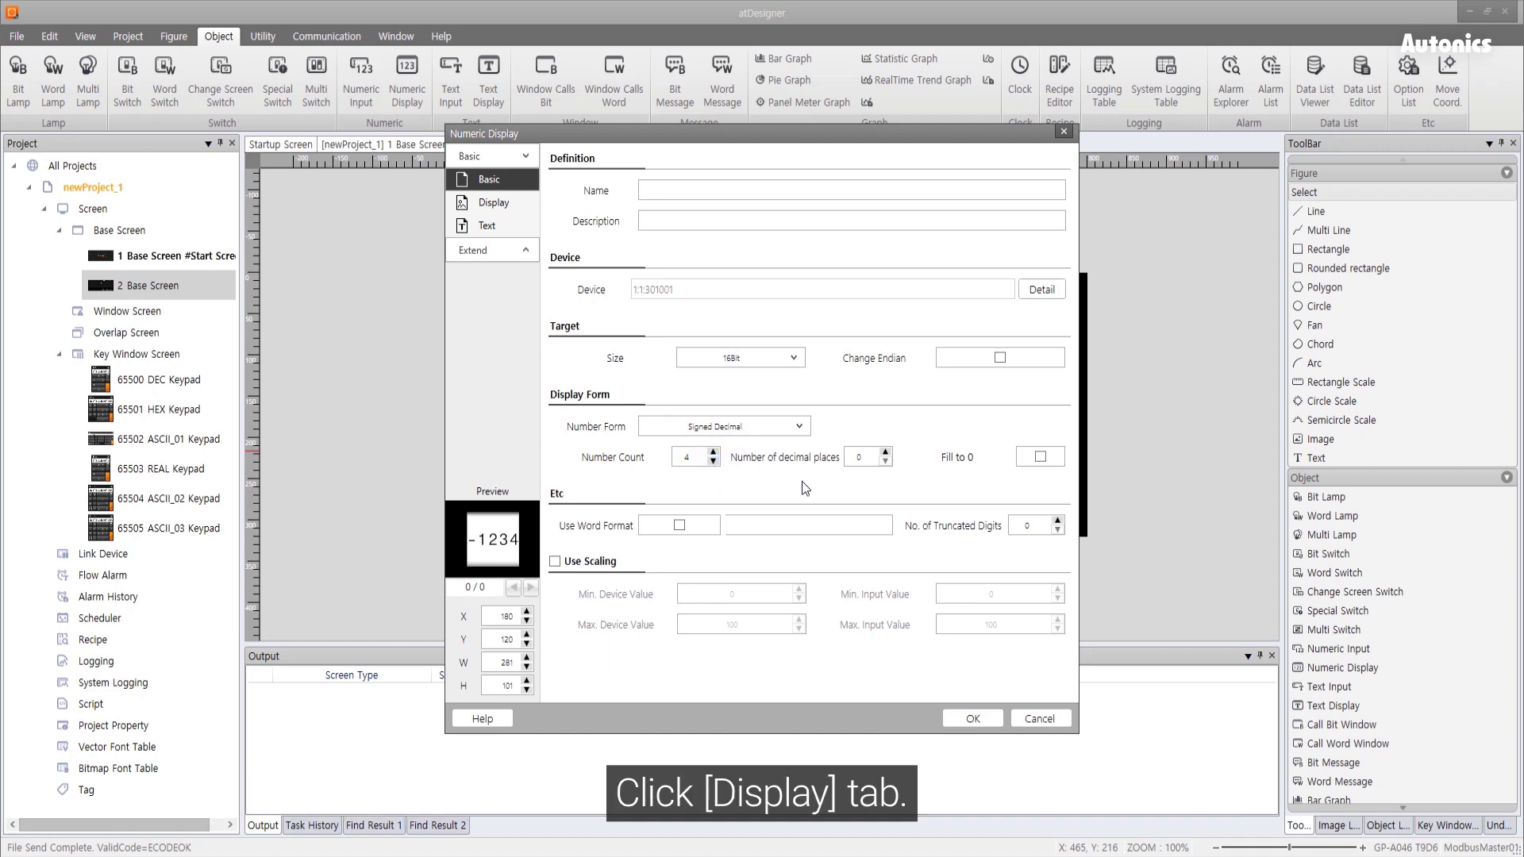
Set the numeric display's background Fill Form to None.
left_click(508, 209)
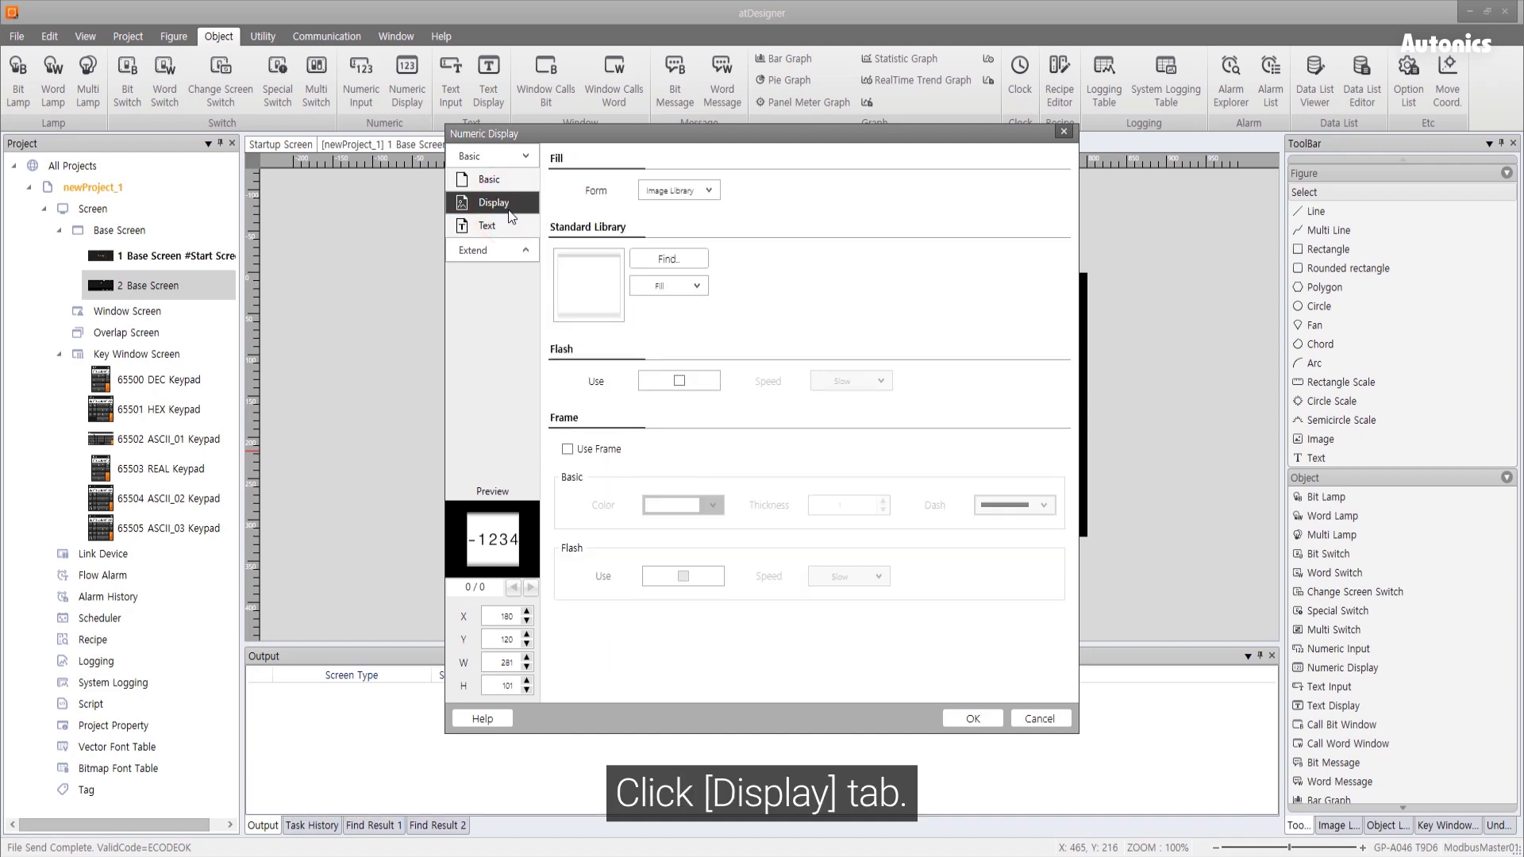
left_click(709, 190)
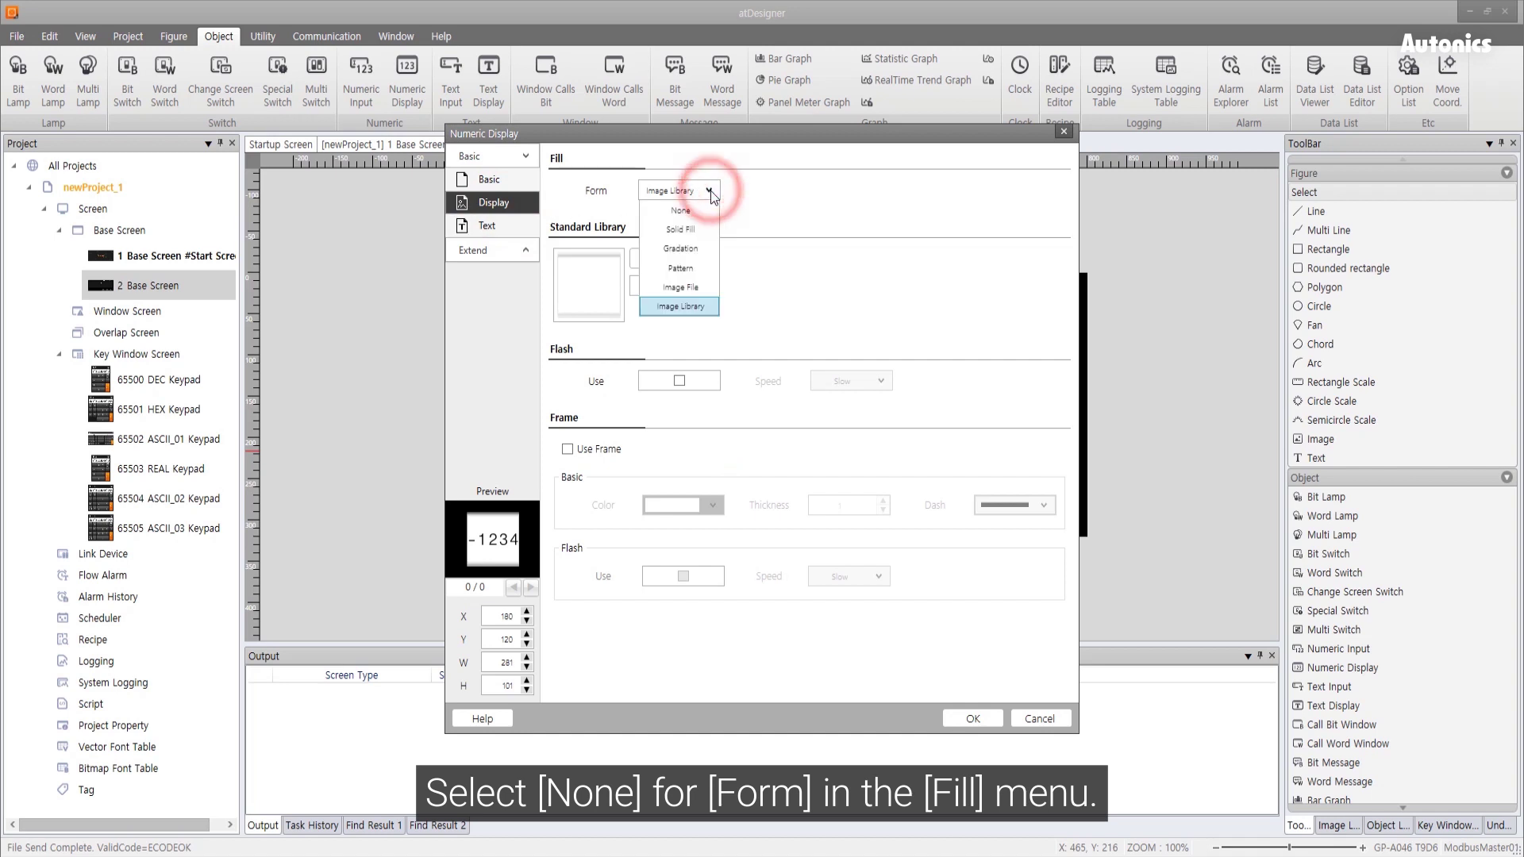
left_click(701, 211)
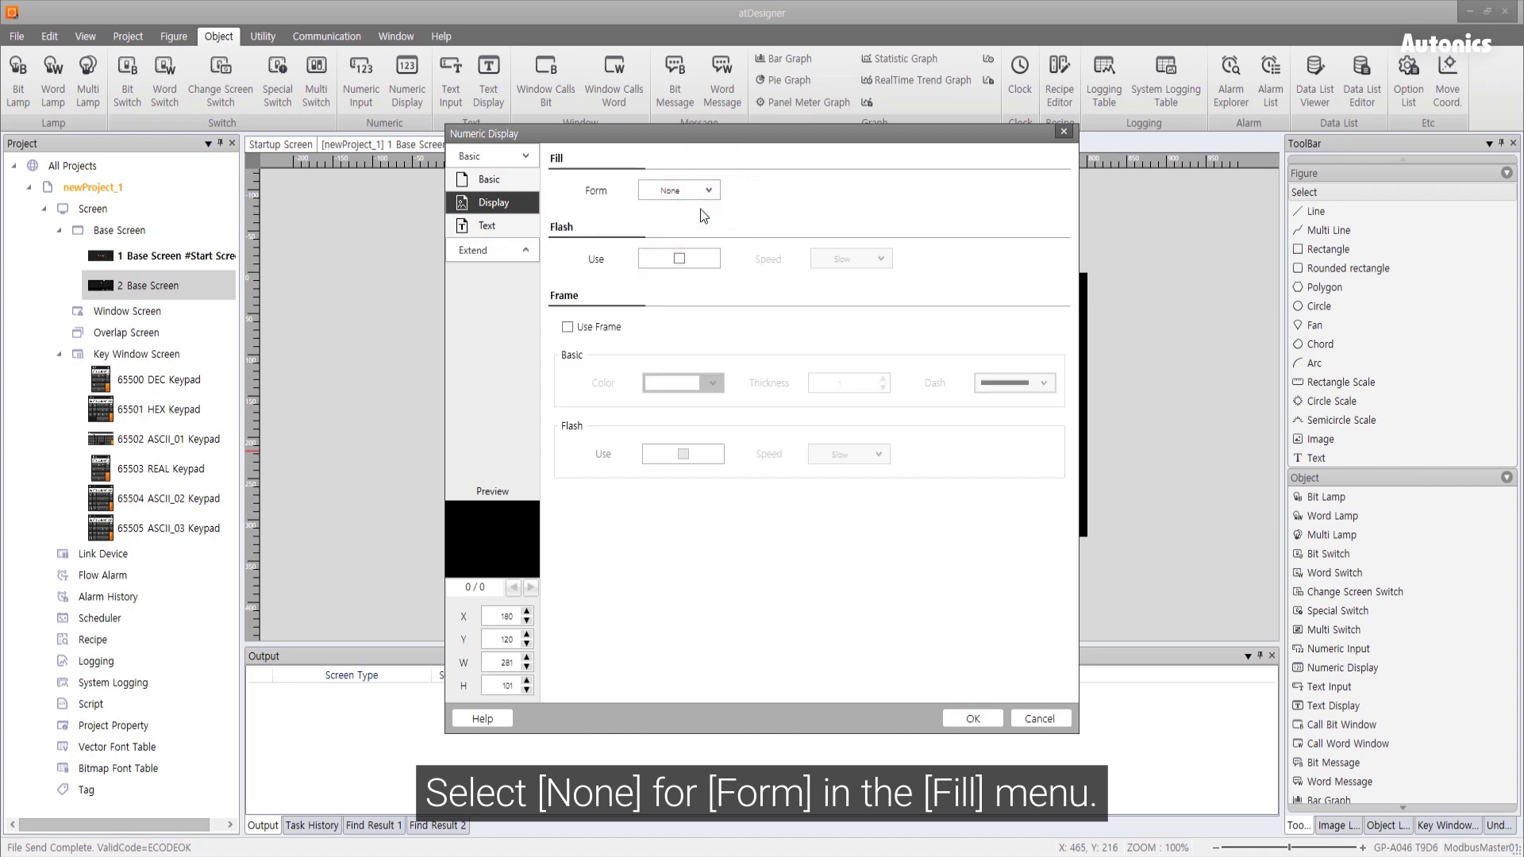
Give the digits the 7 SEGMENT font at size 130, white, right-aligned.
left_click(507, 231)
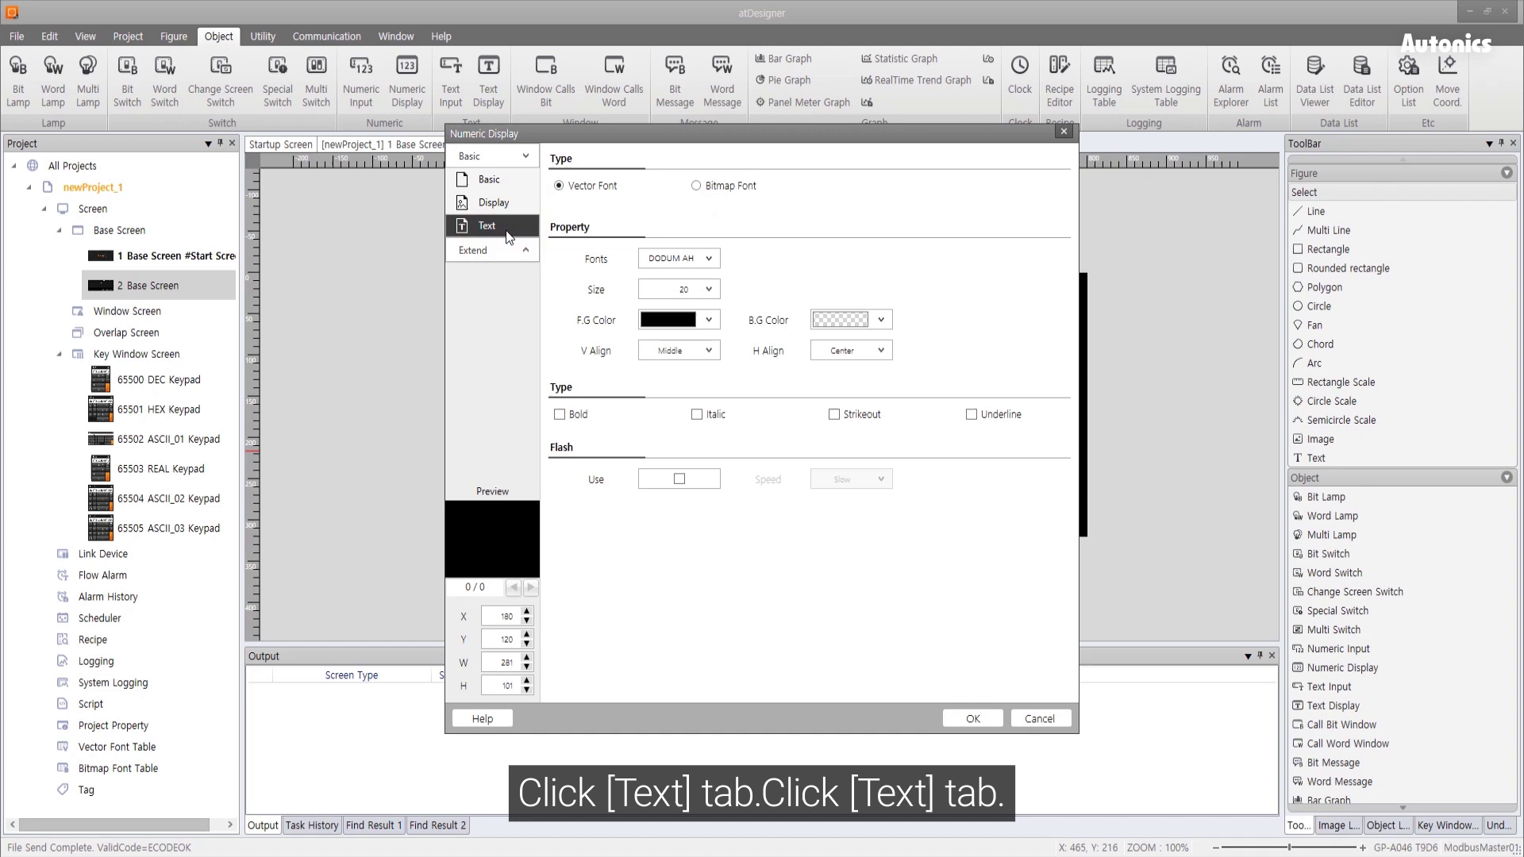
left_click(709, 259)
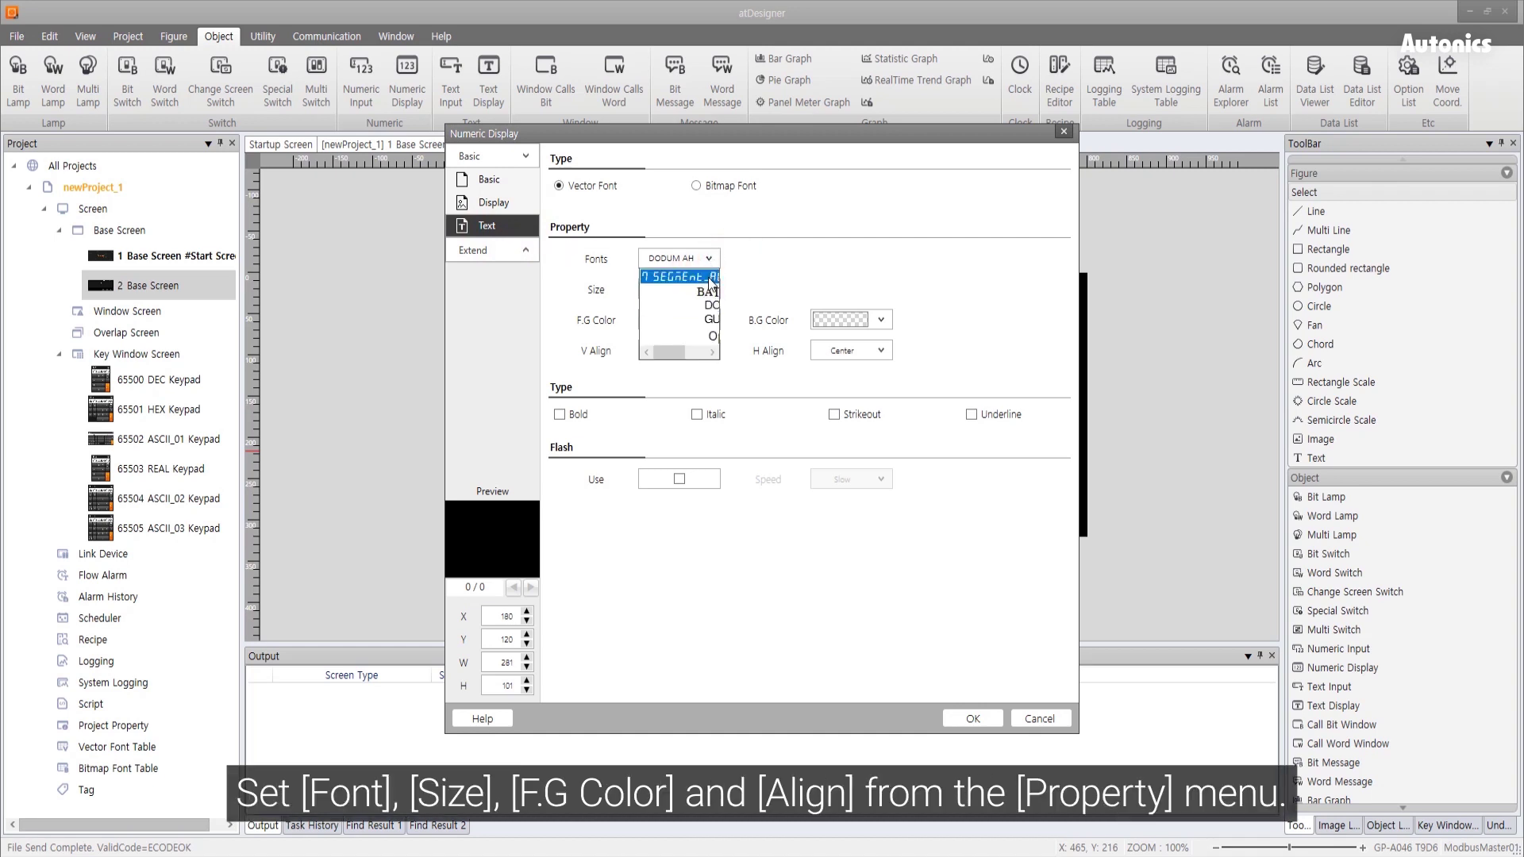
left_click(711, 277)
left_click(710, 289)
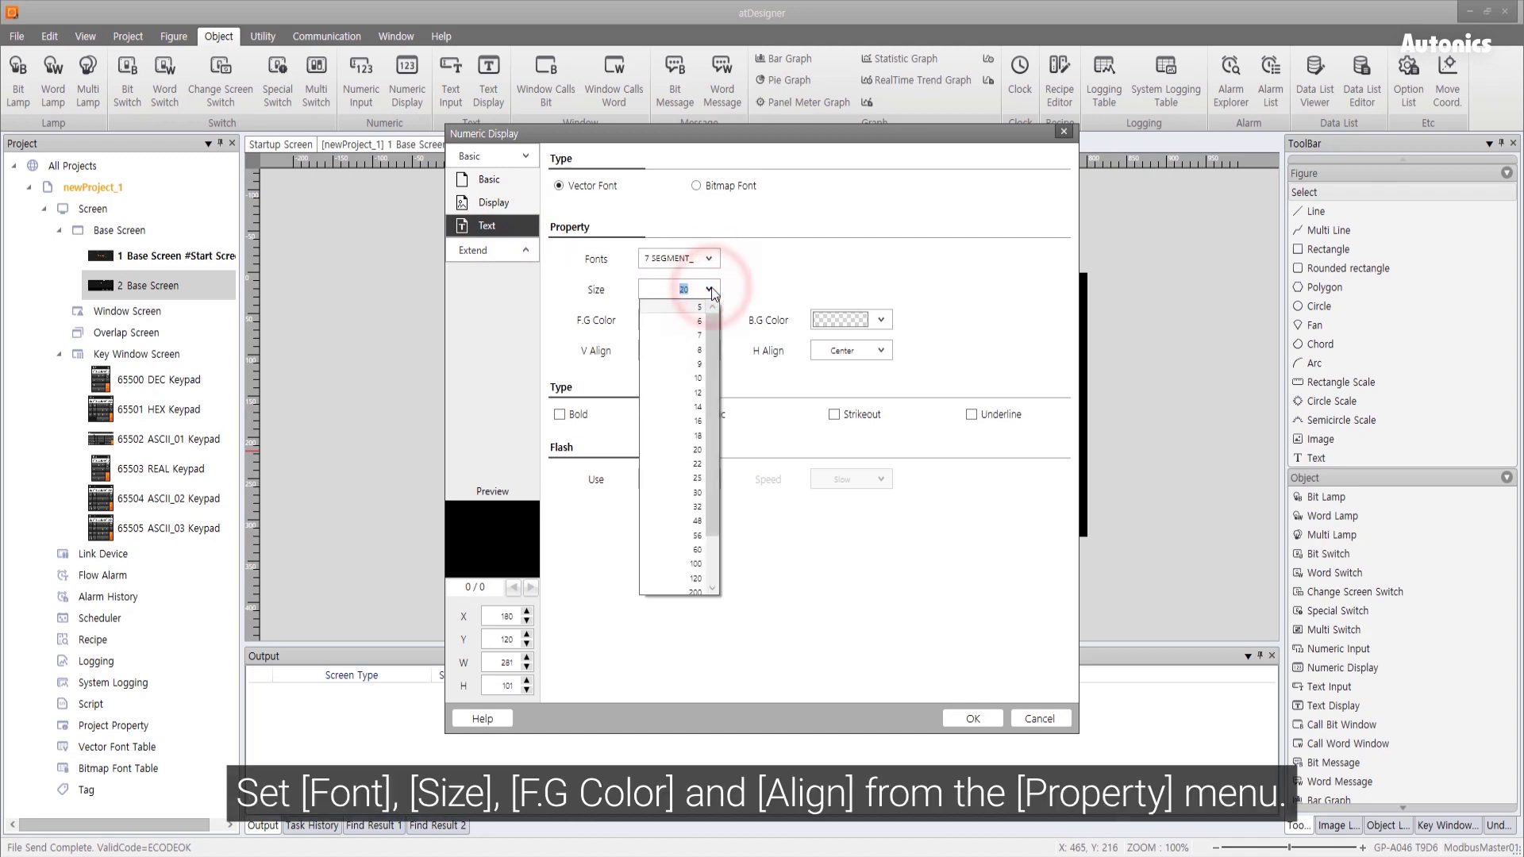
type("13")
left_click(767, 293)
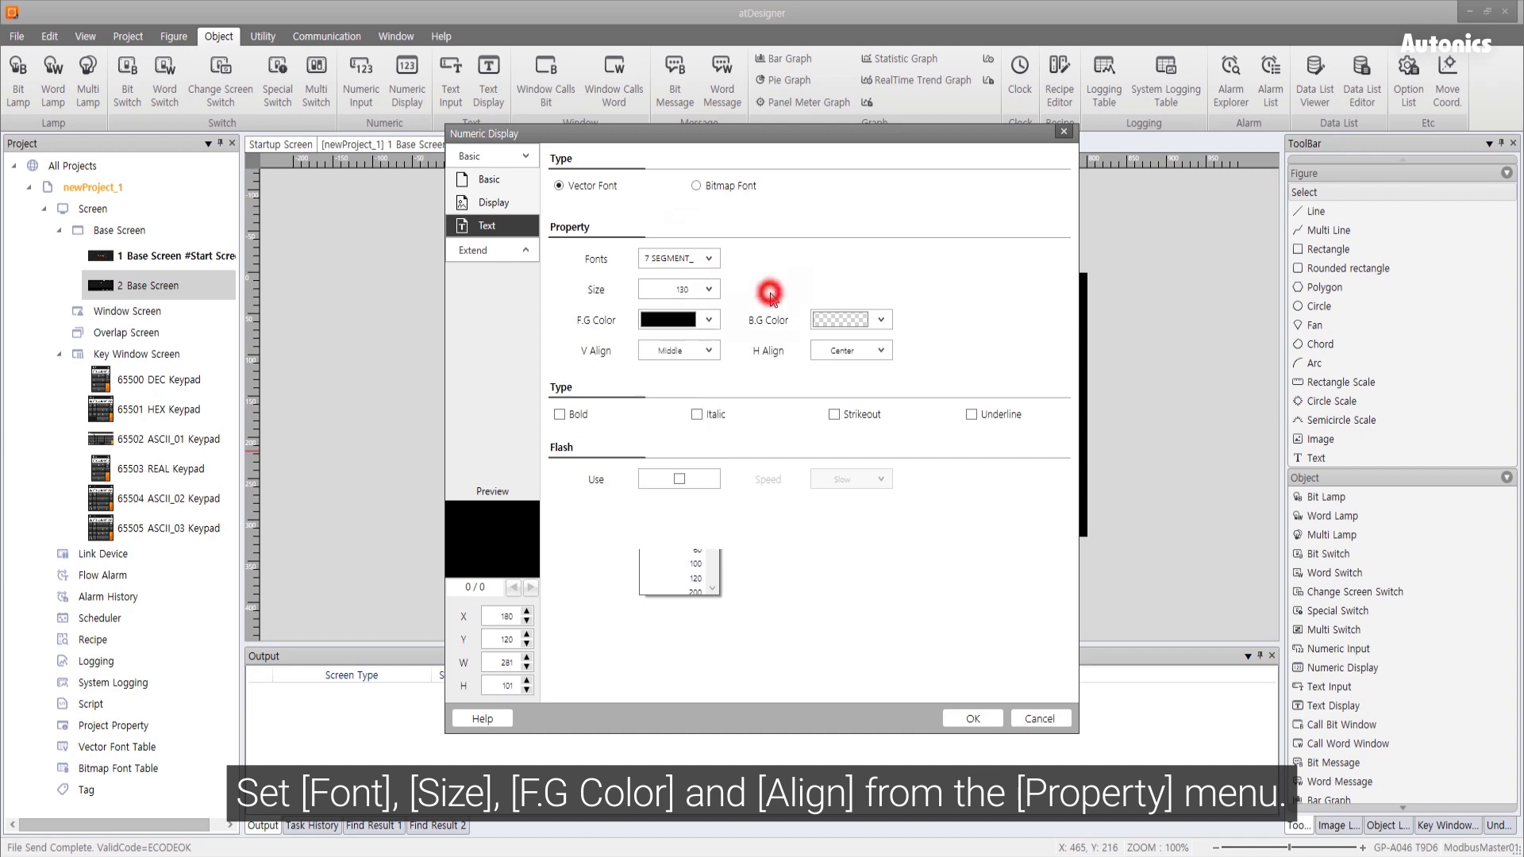
left_click(708, 319)
left_click(649, 360)
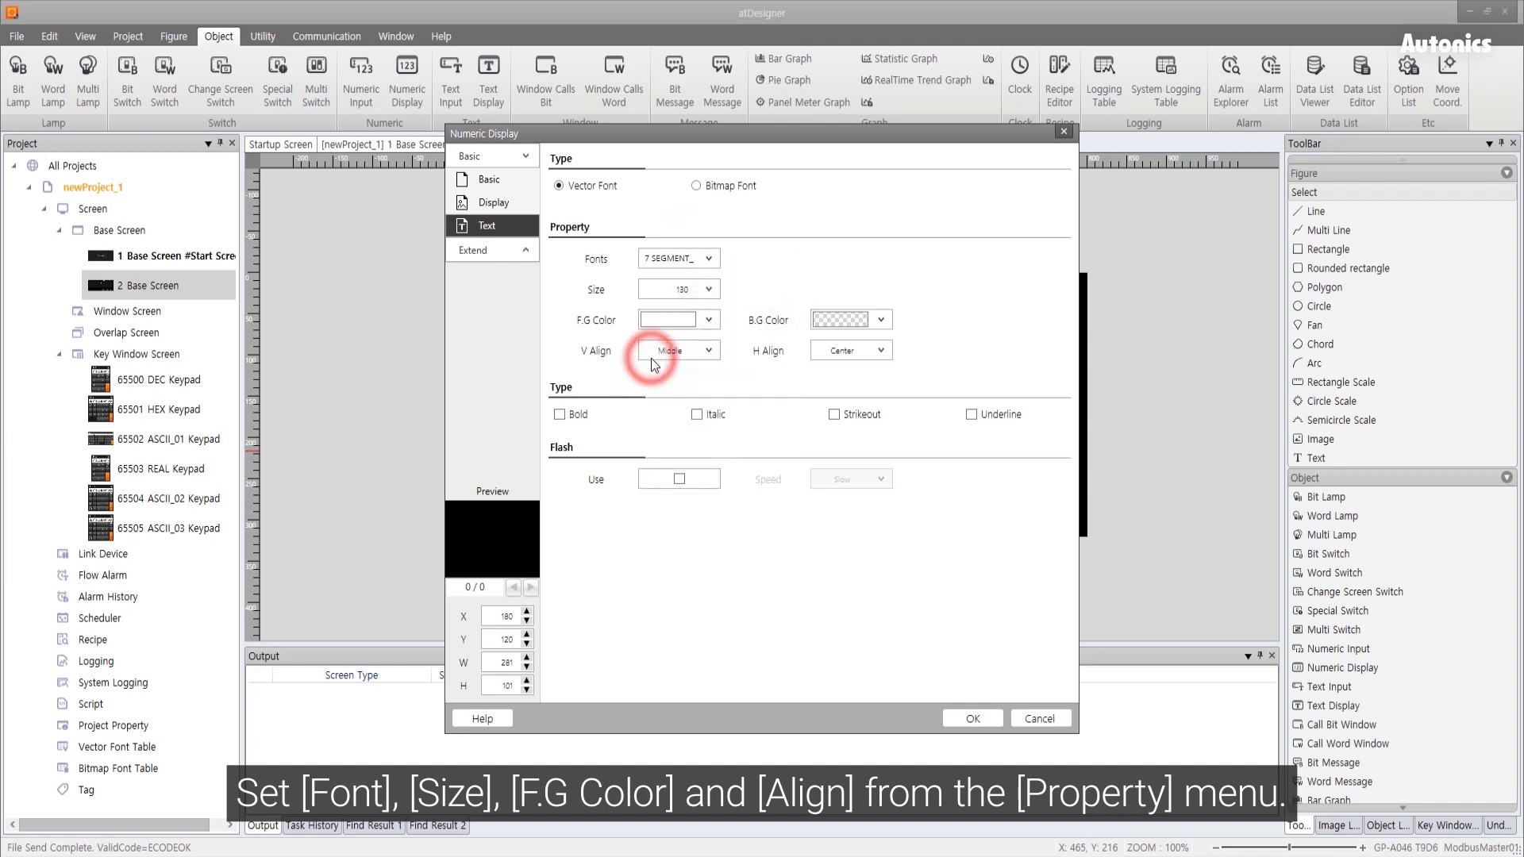
left_click(881, 350)
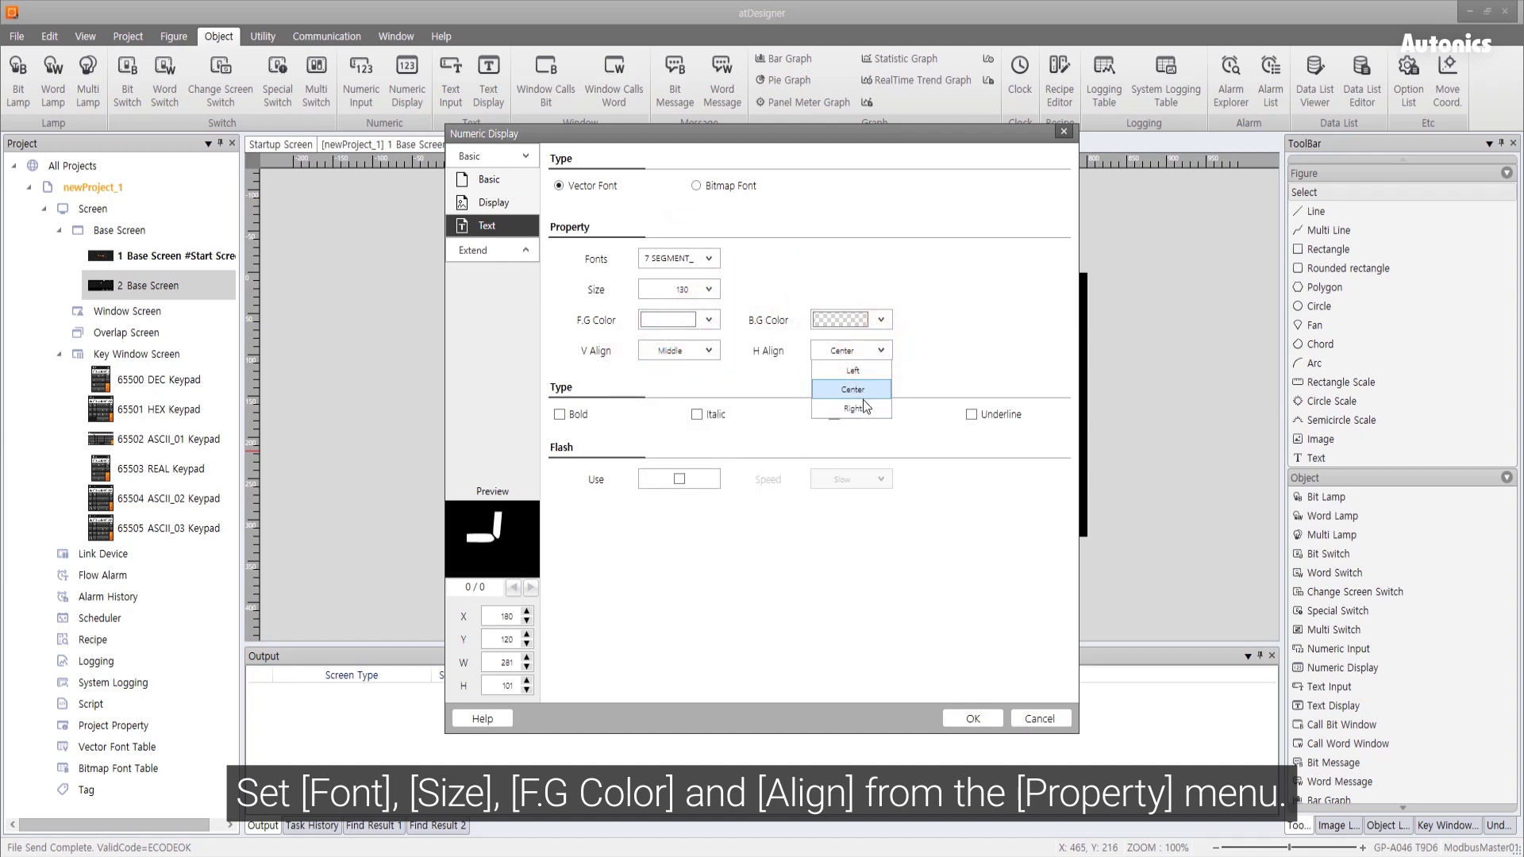
left_click(861, 406)
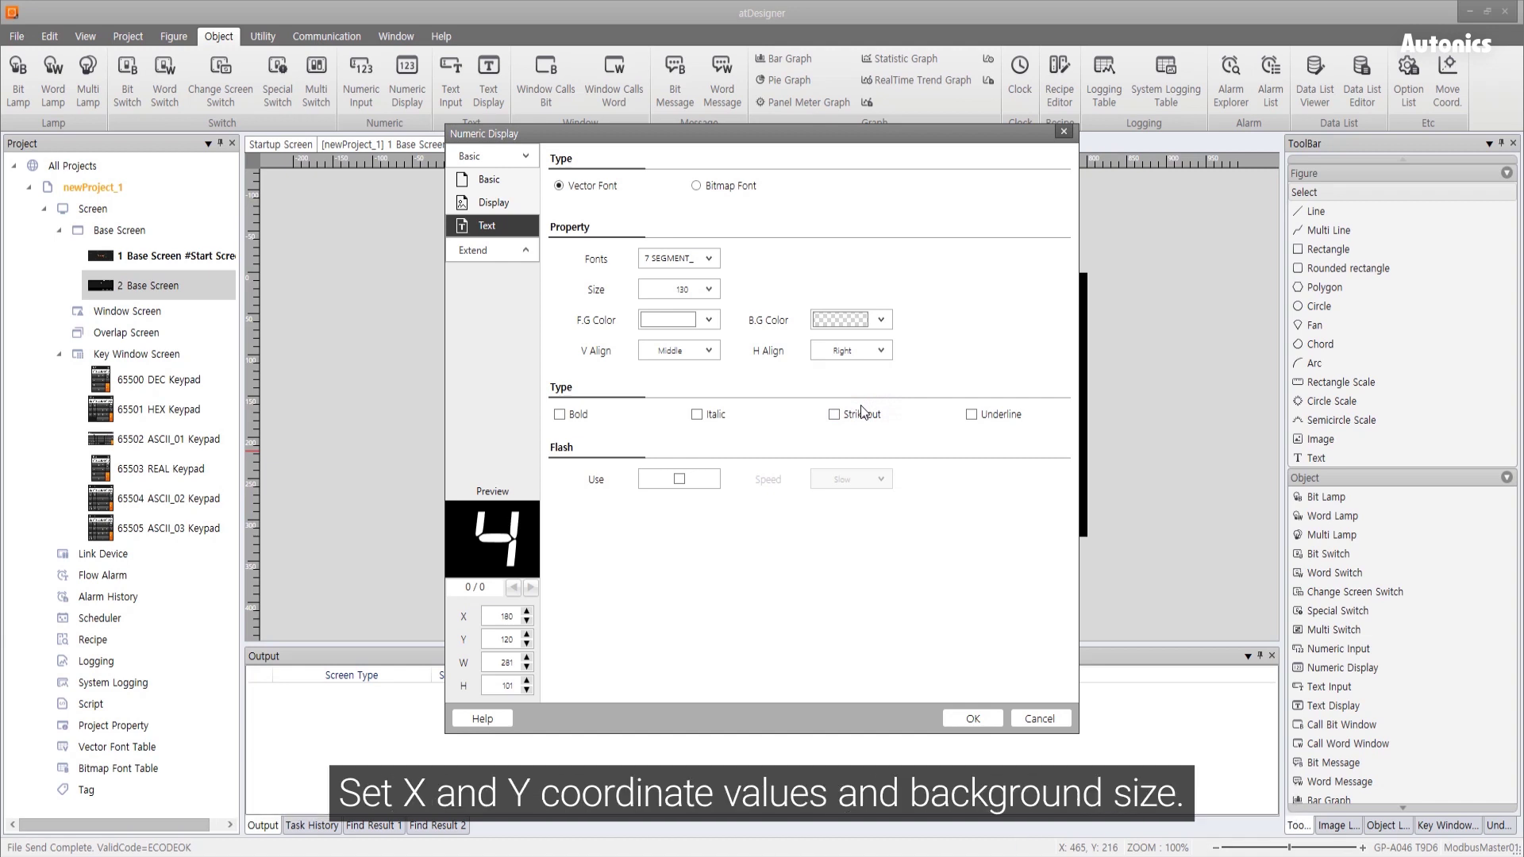
Position the numeric display at X 200, Y 110, sized 250 by 100.
double_click(507, 617)
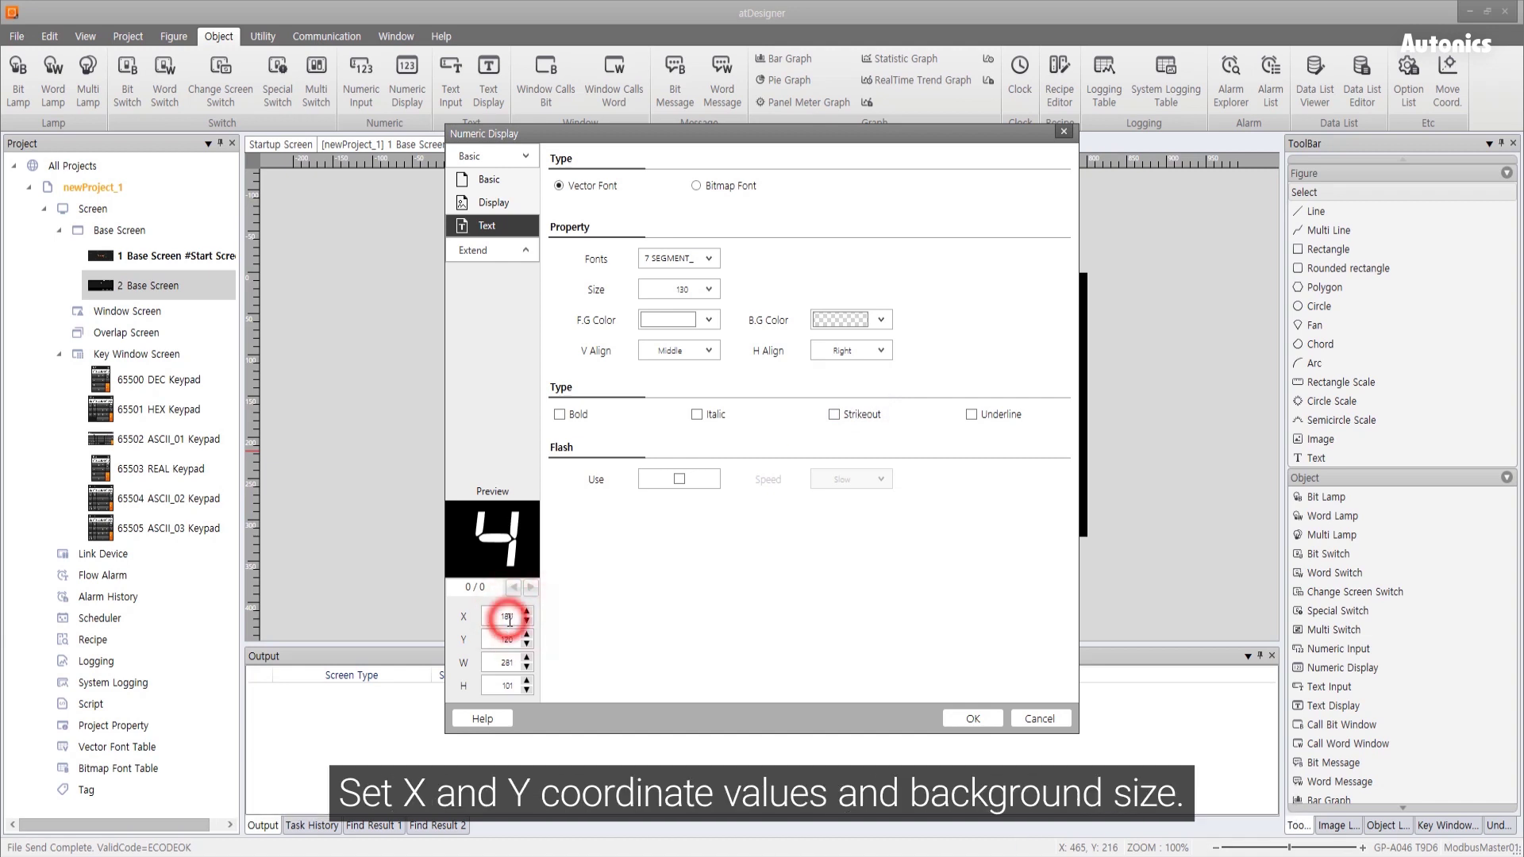
type("200")
double_click(507, 639)
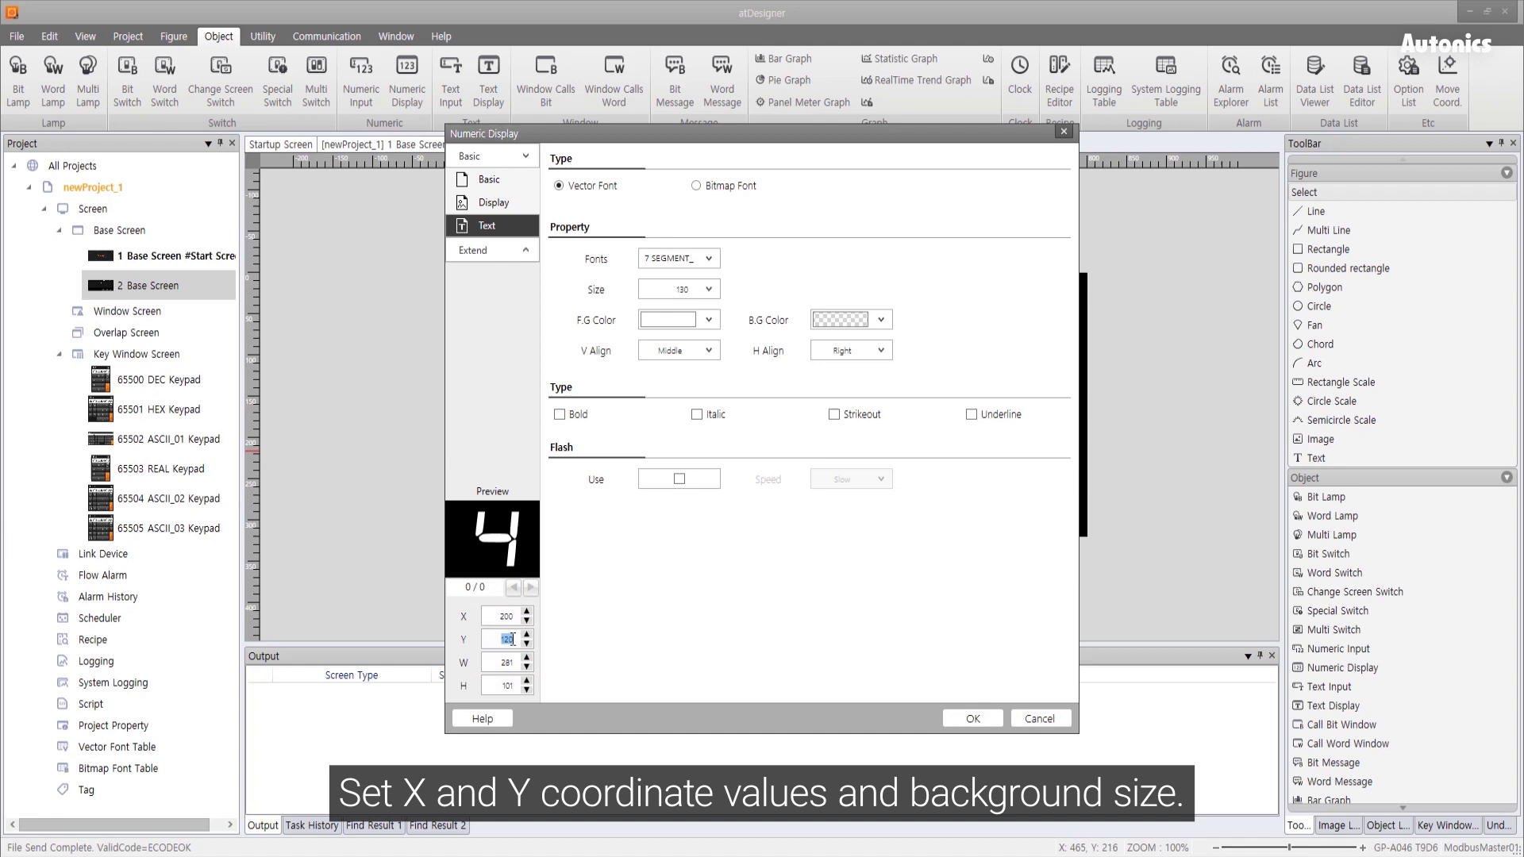
type("110")
double_click(512, 662)
type("250")
double_click(512, 685)
type("100")
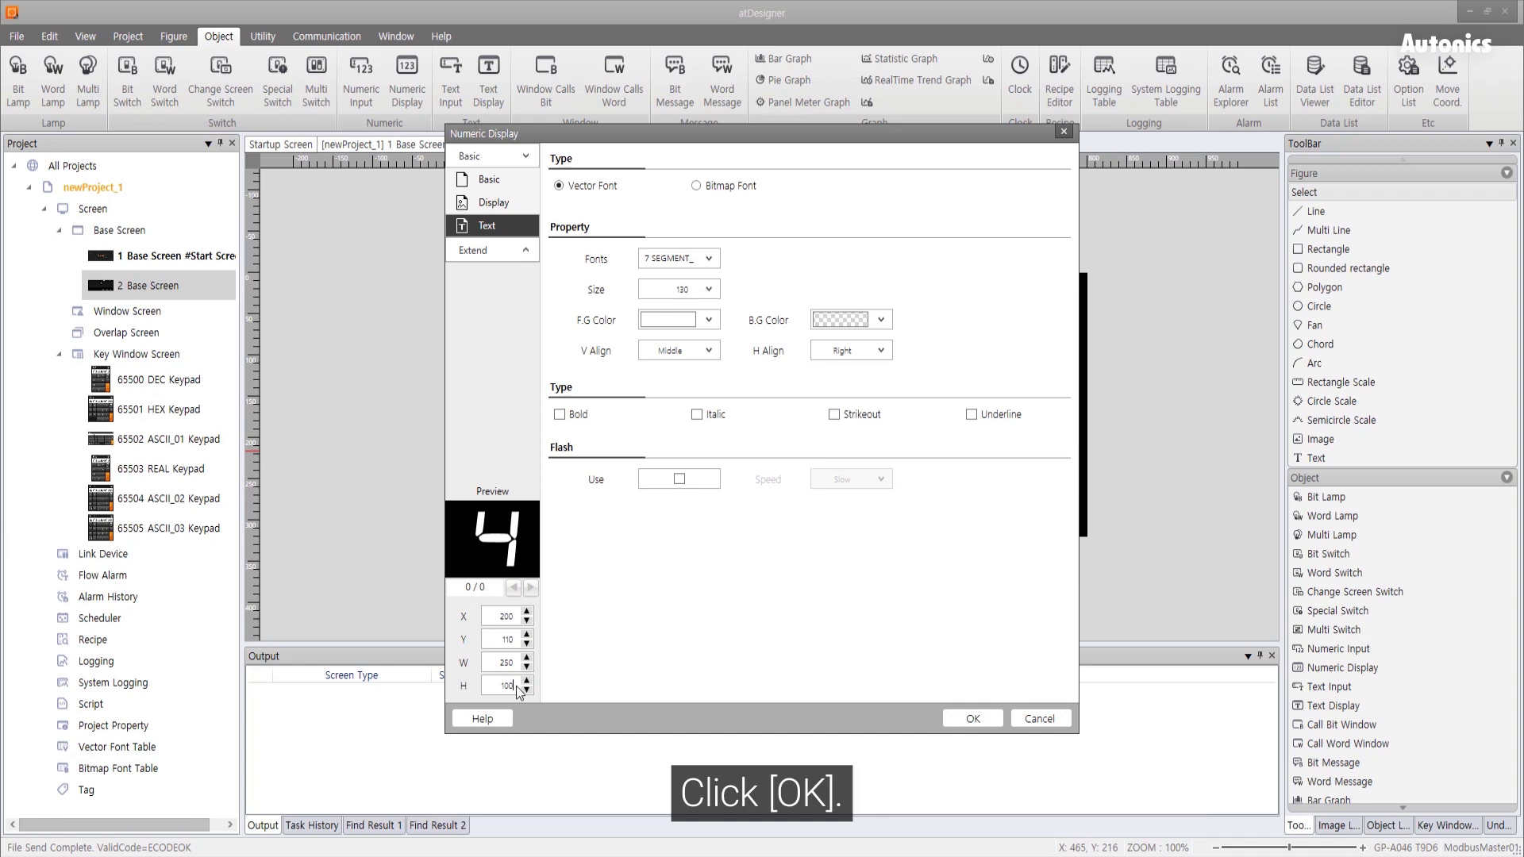
Apply the numeric display settings and download the project to the TX-series device.
left_click(972, 718)
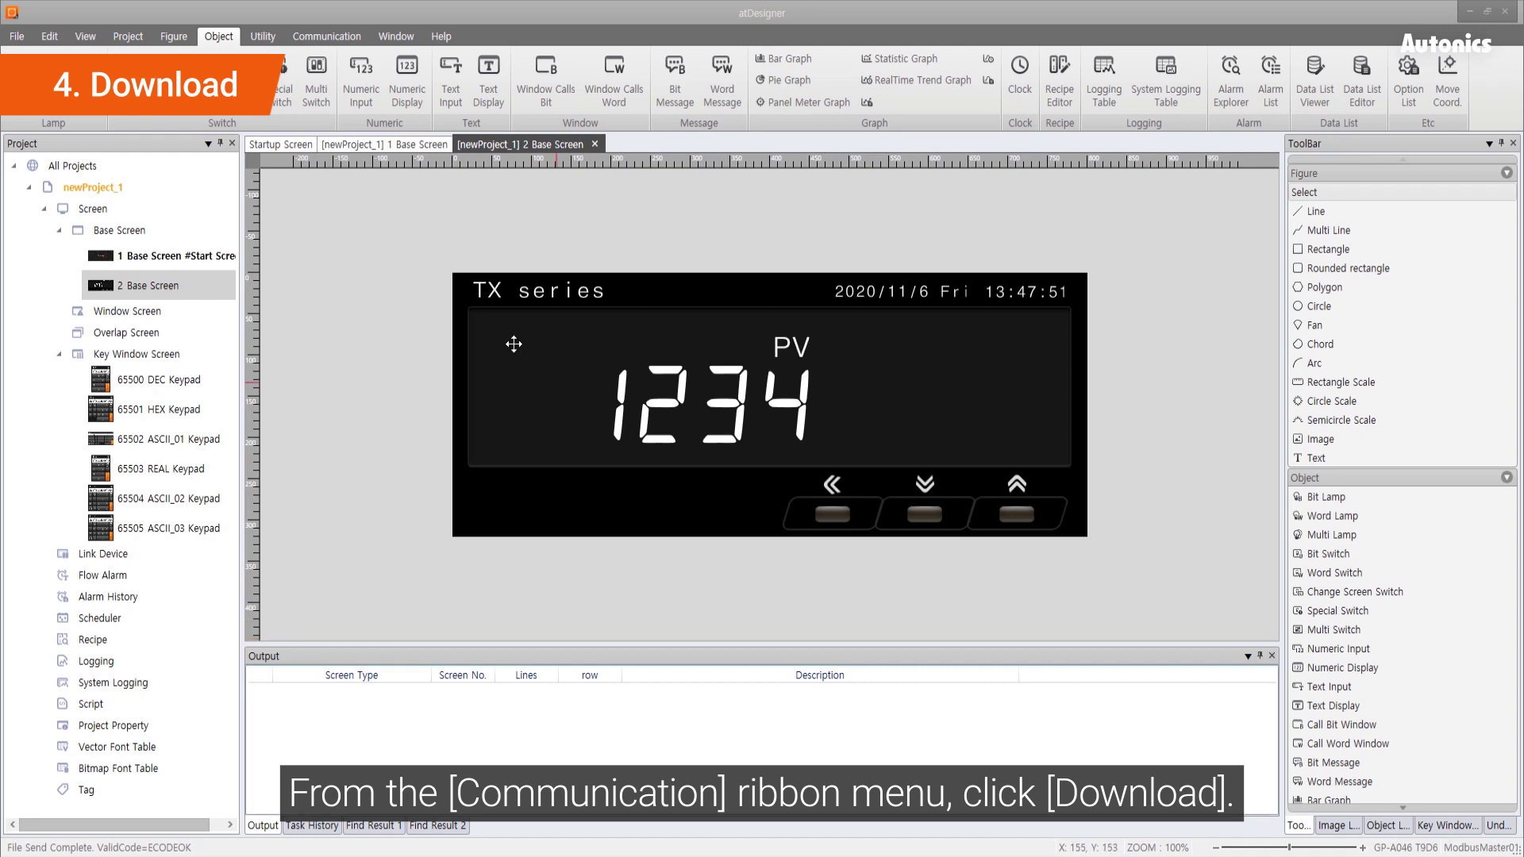
left_click(326, 40)
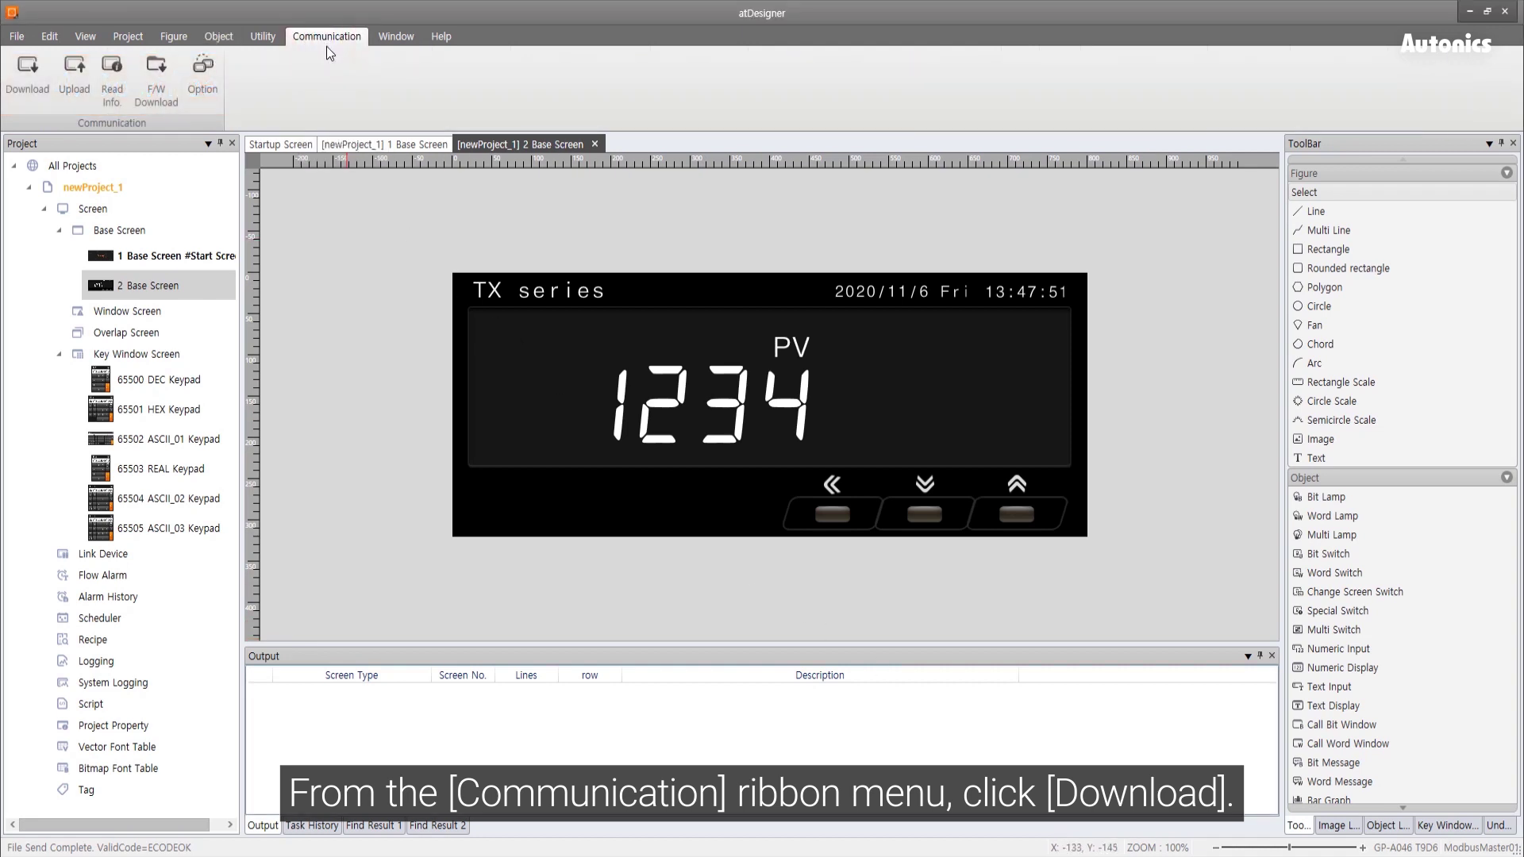
left_click(37, 89)
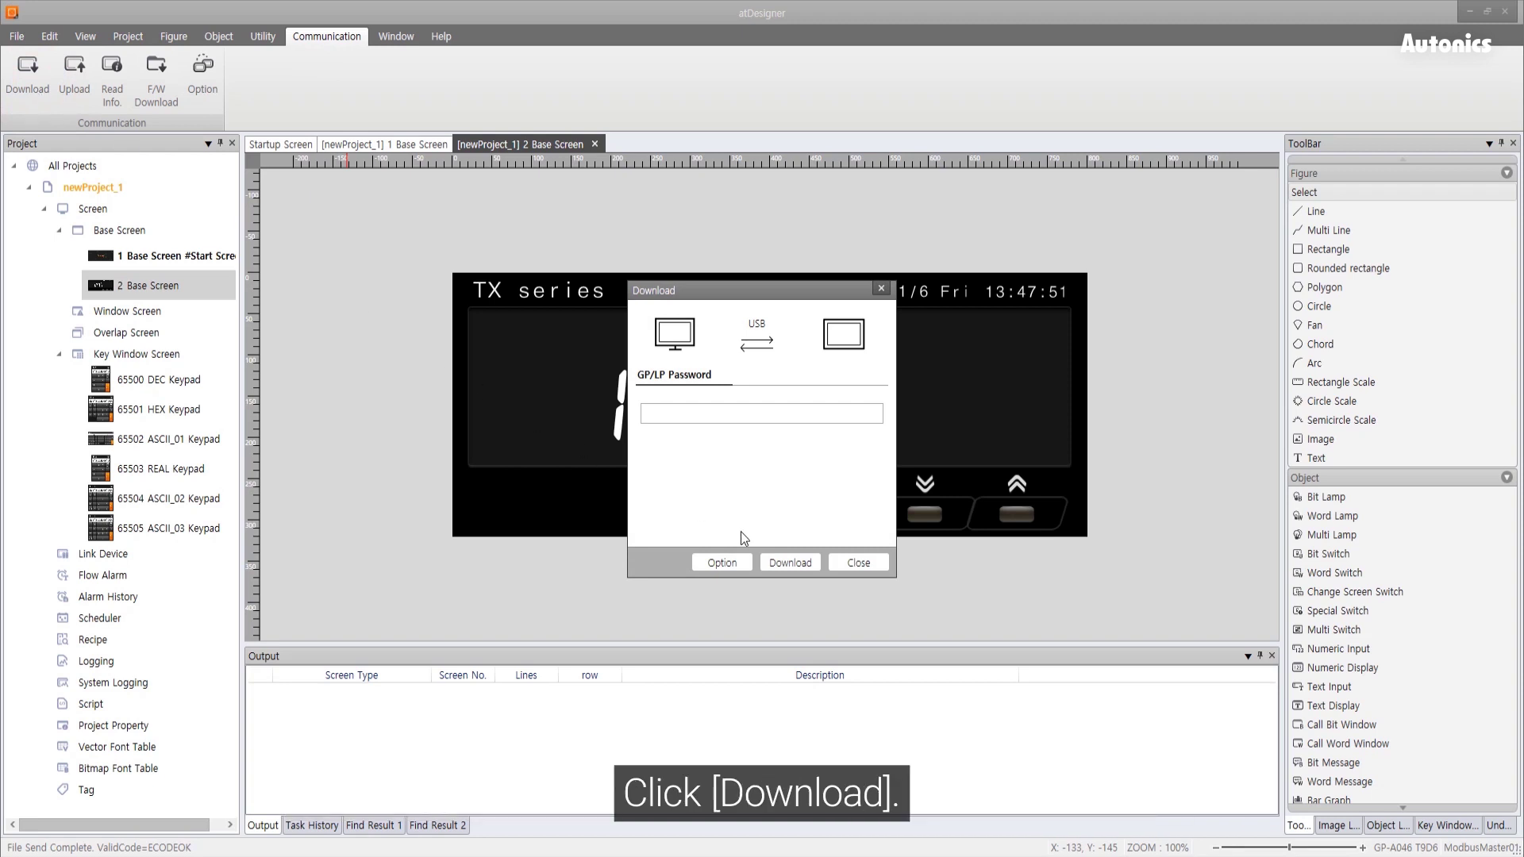
left_click(786, 563)
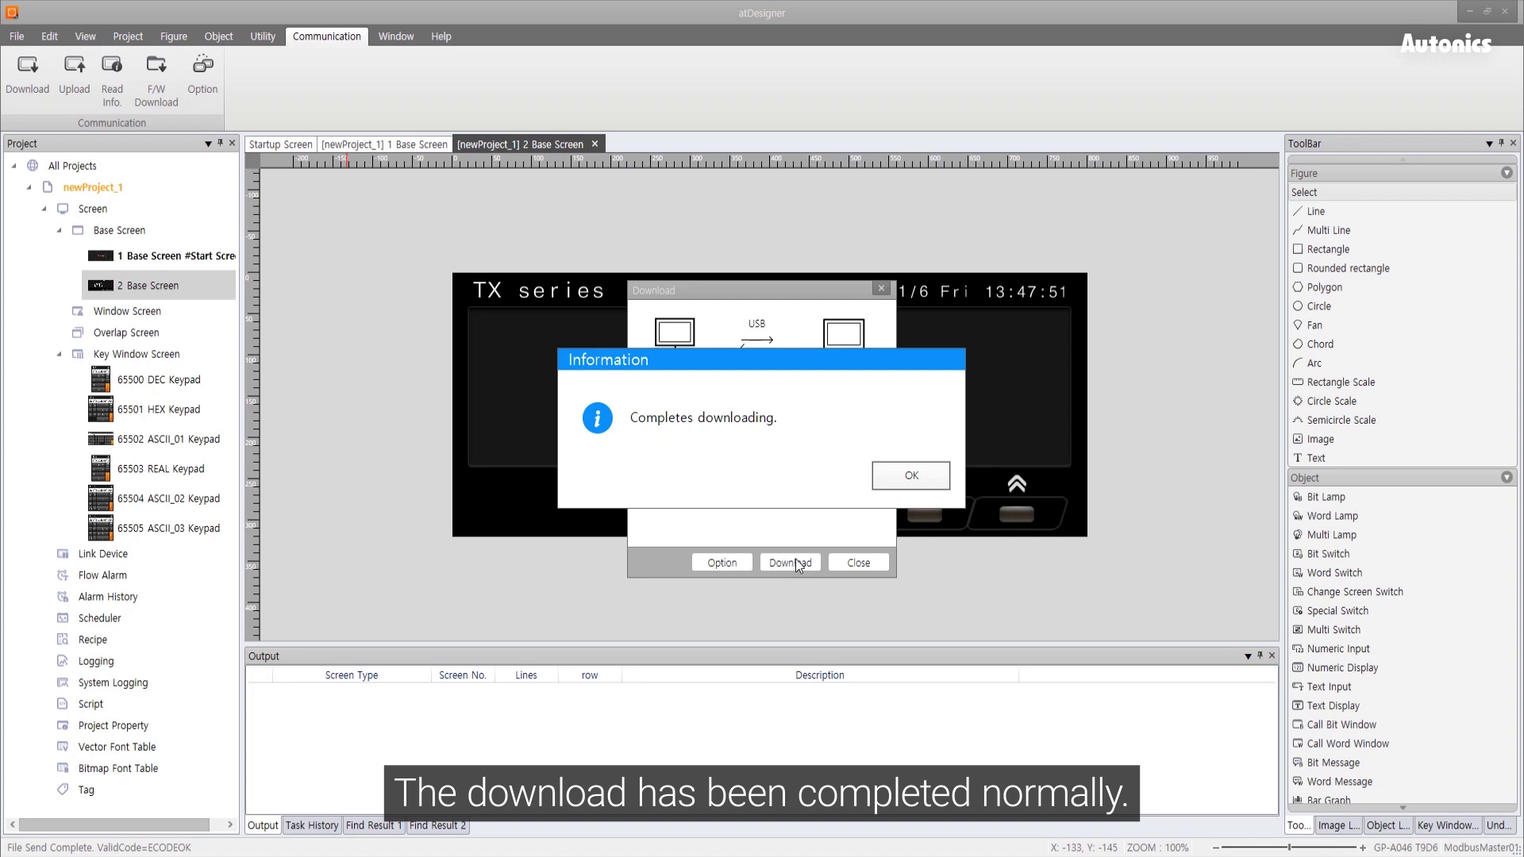
left_click(914, 476)
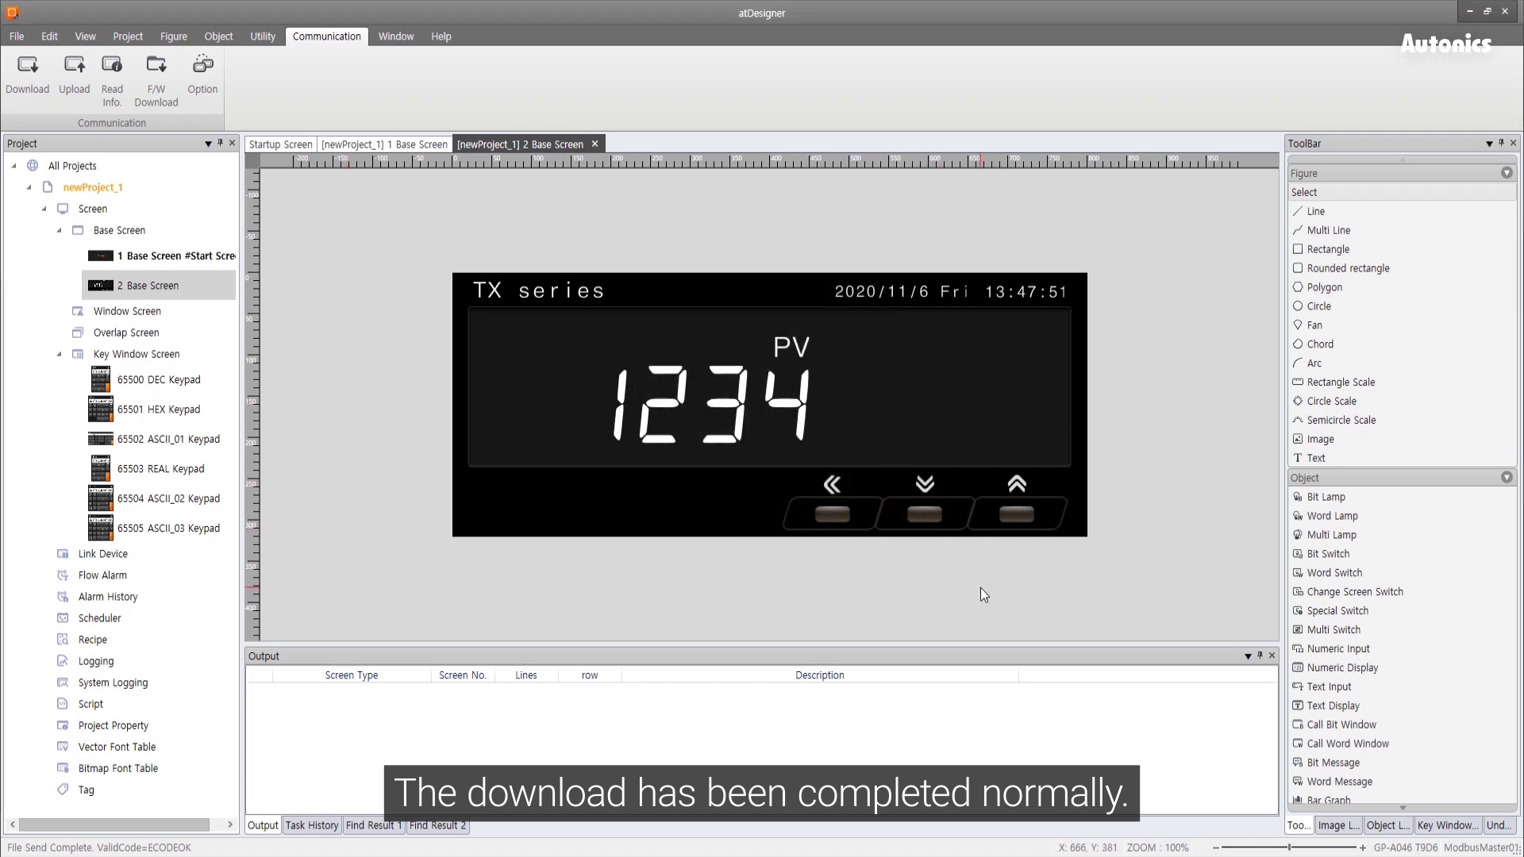